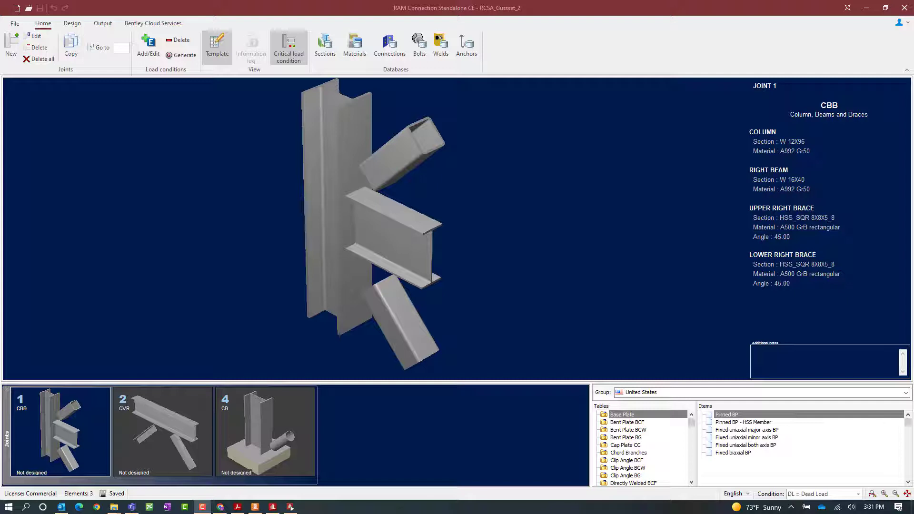
Step: Enable seismic provisions in the connection design settings, keeping the AISC-16 LRFD design code and seismic category D
click(72, 24)
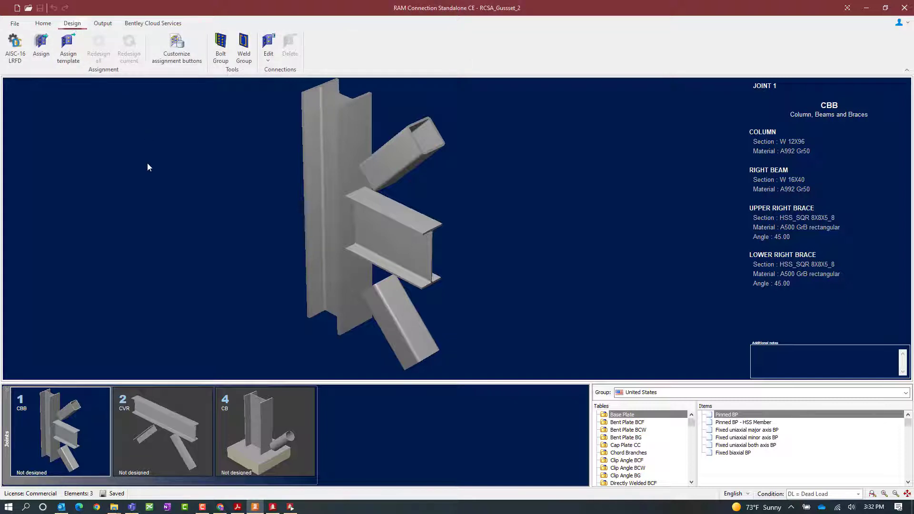
click(14, 56)
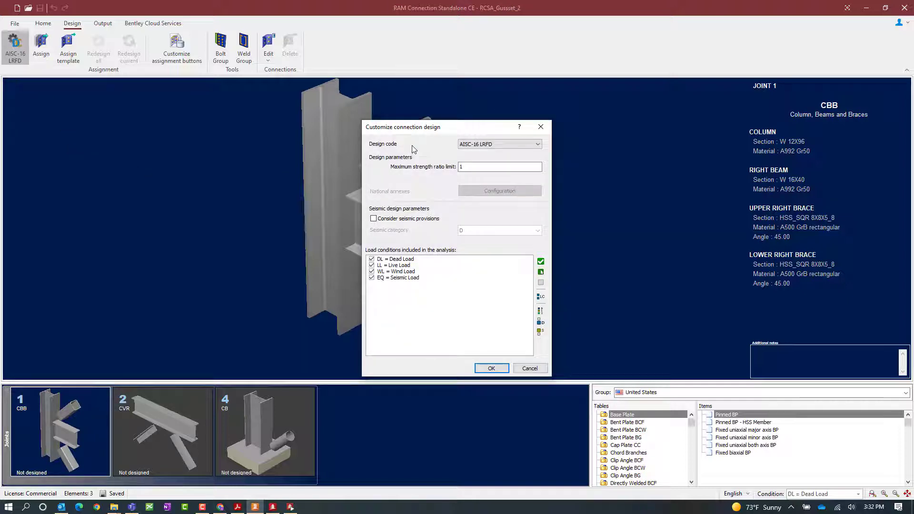
click(476, 145)
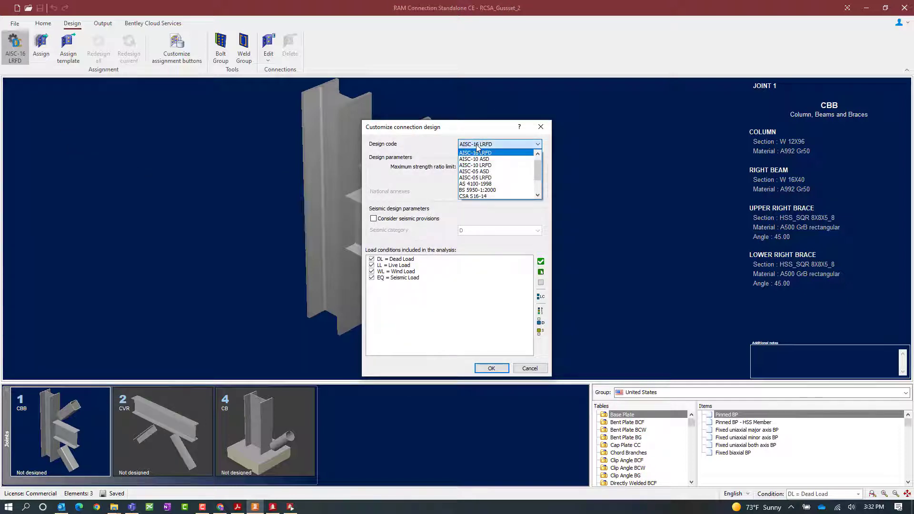
click(476, 144)
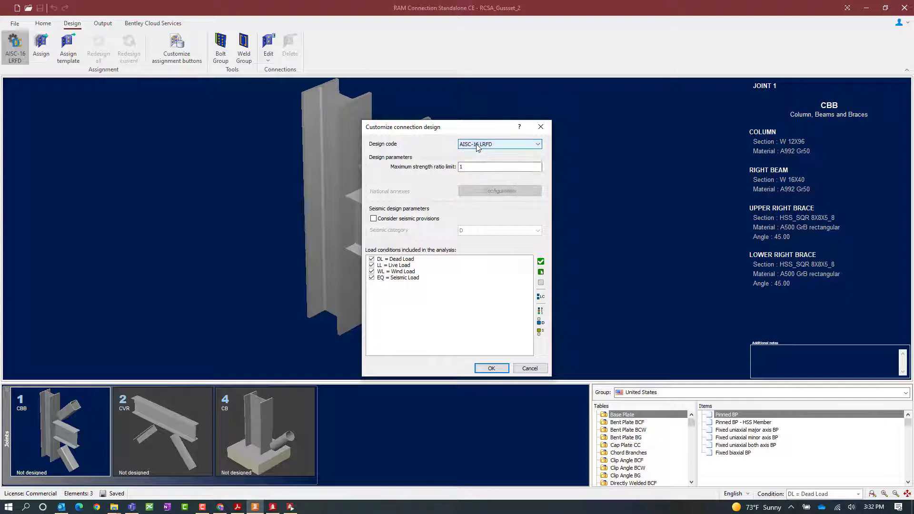
click(394, 222)
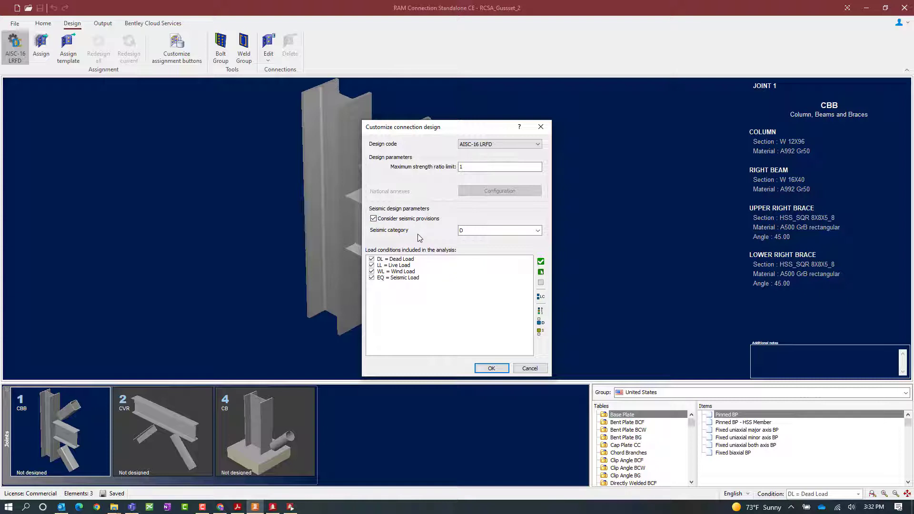
click(492, 368)
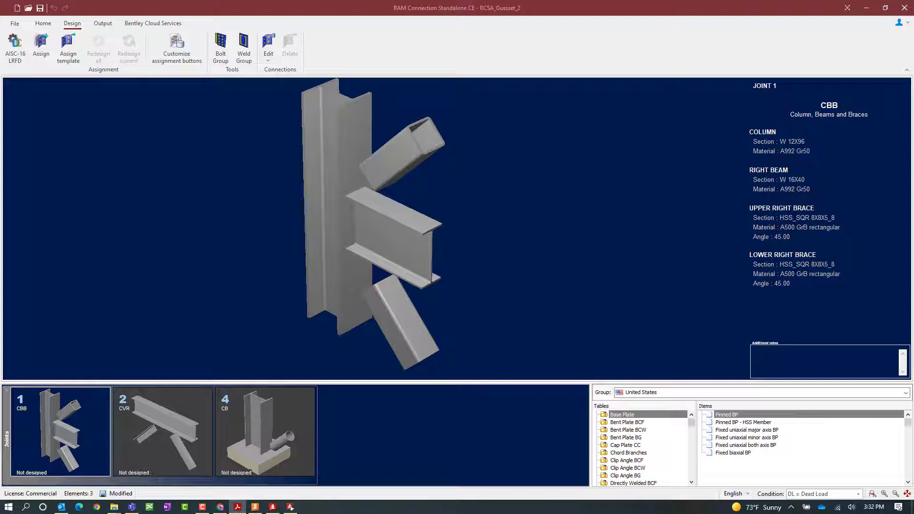
Step: Review the load cases and combinations defined in the load conditions, leaving them as they are
click(43, 24)
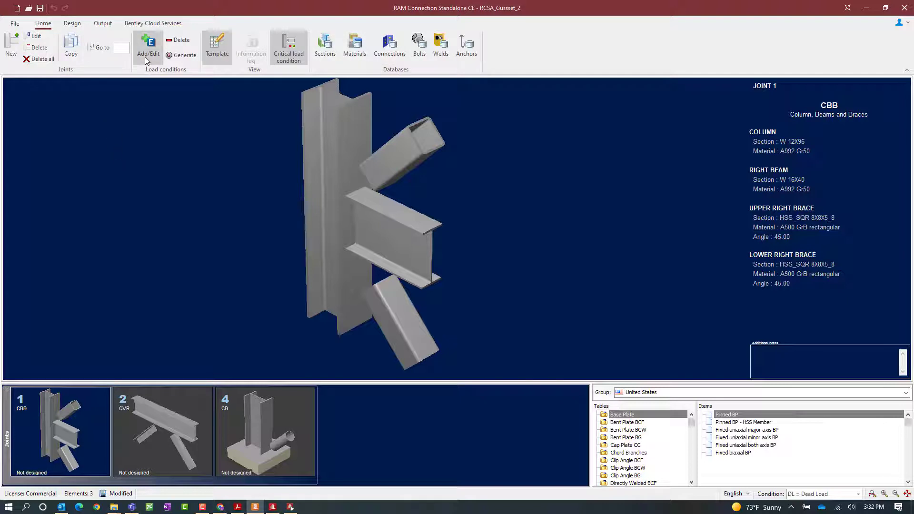
click(144, 56)
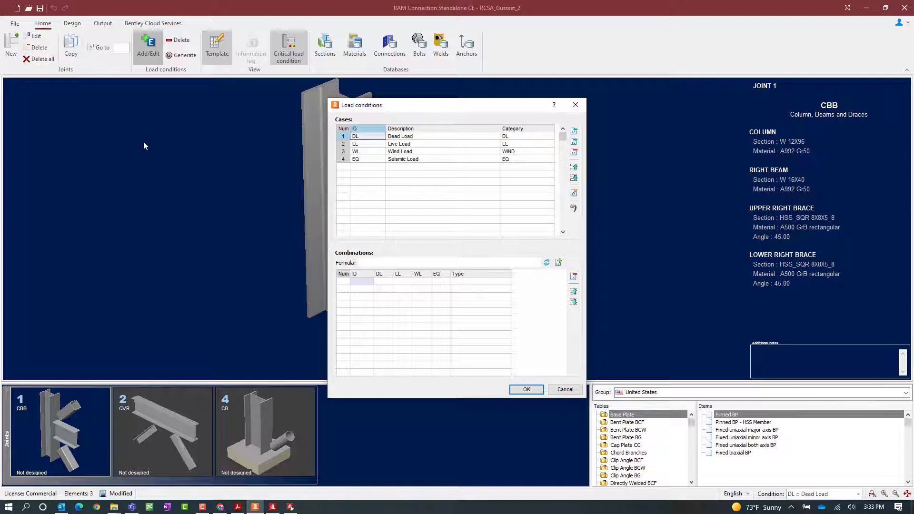
click(562, 390)
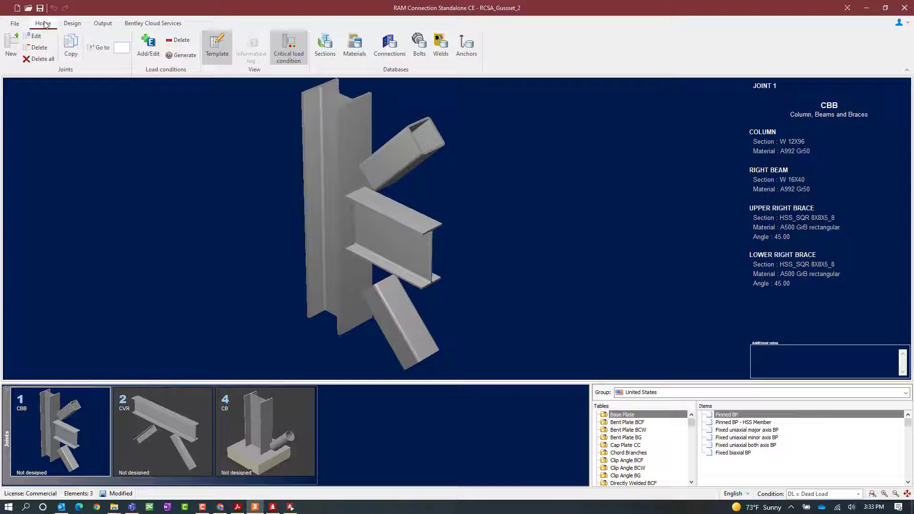
Step: Generate load combinations from the ASCE 7-16 LRFD factored load combos file, accepting all proposed combinations
click(181, 55)
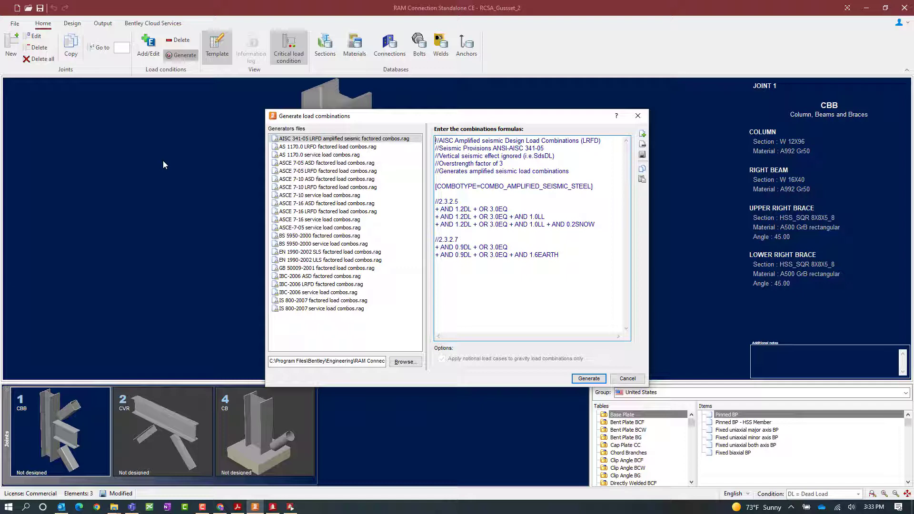
click(309, 211)
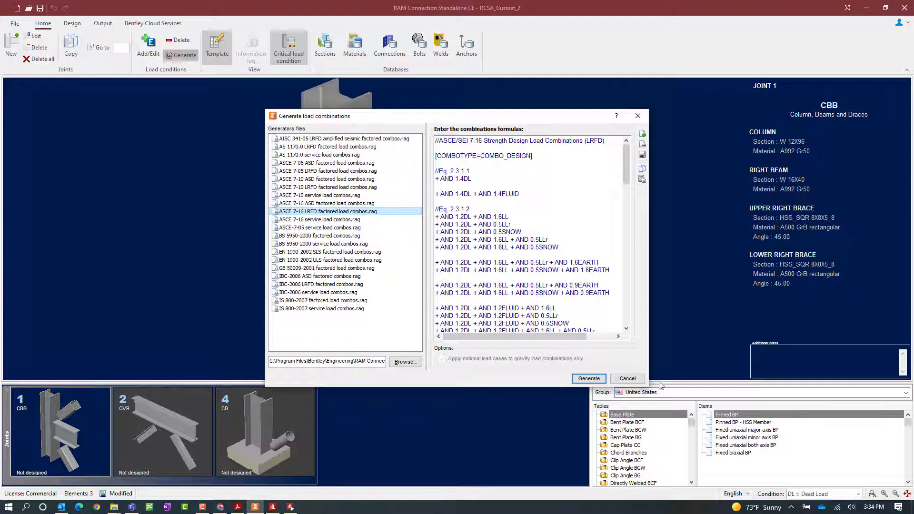
click(588, 379)
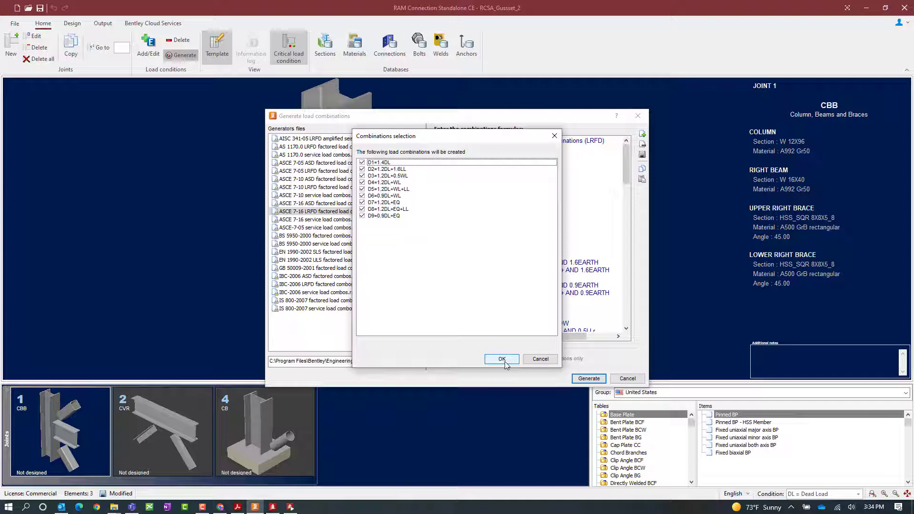
click(502, 360)
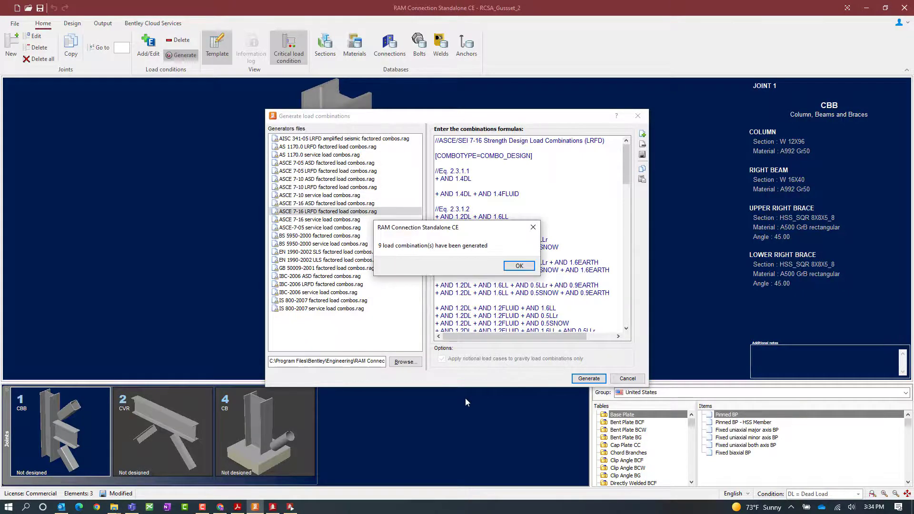
click(519, 266)
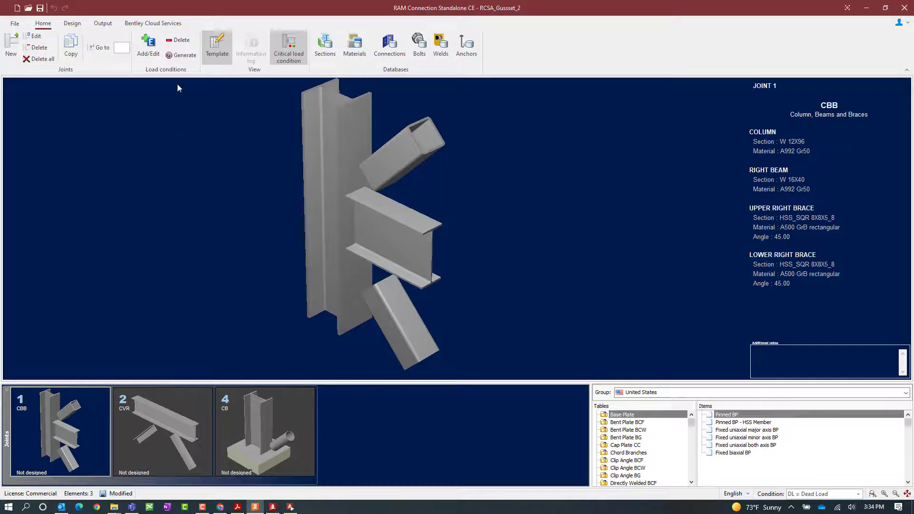
Step: Generate amplified seismic combinations from the AISC 341-05 LRFD amplified seismic factored combos file, keeping the 3.0 EQ factor and all proposed combinations
click(181, 55)
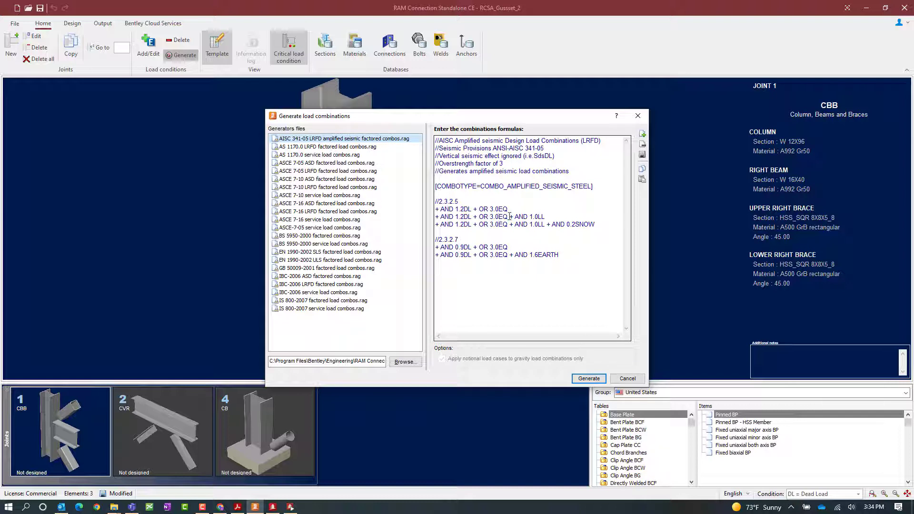
drag(499, 209, 489, 208)
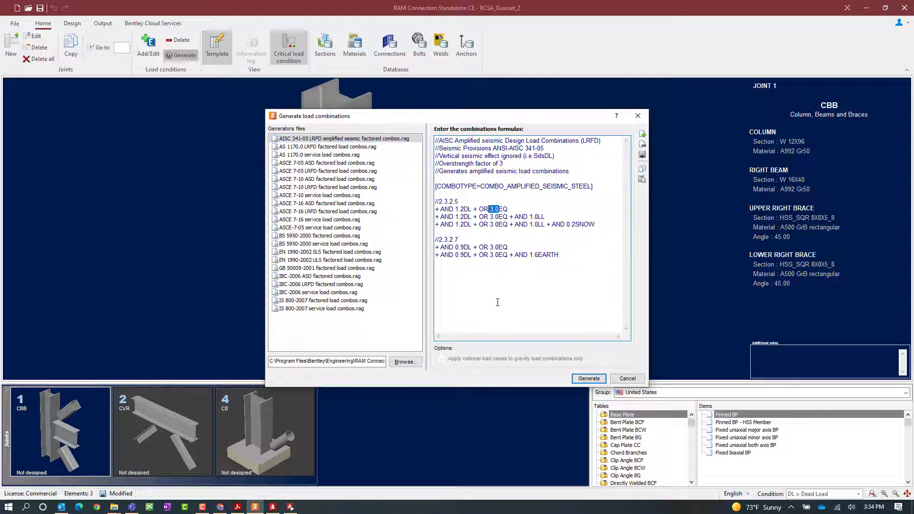
click(497, 302)
click(588, 379)
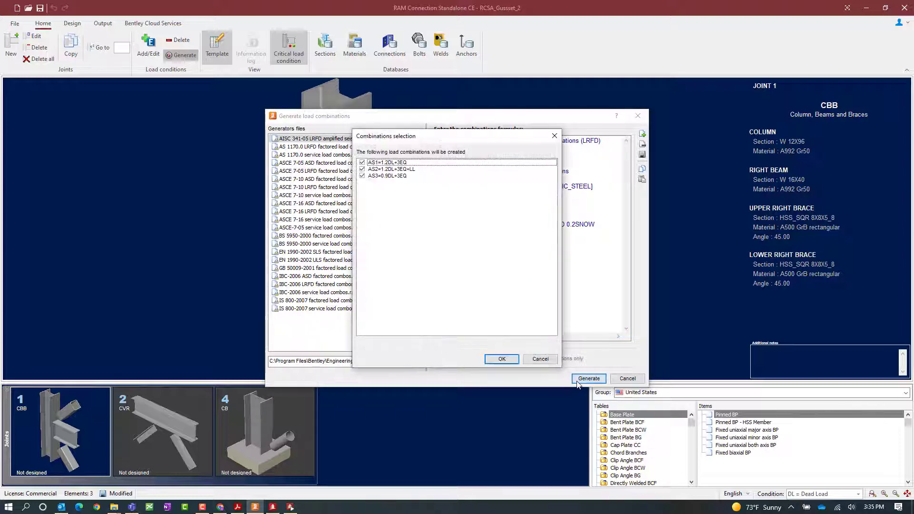
click(505, 359)
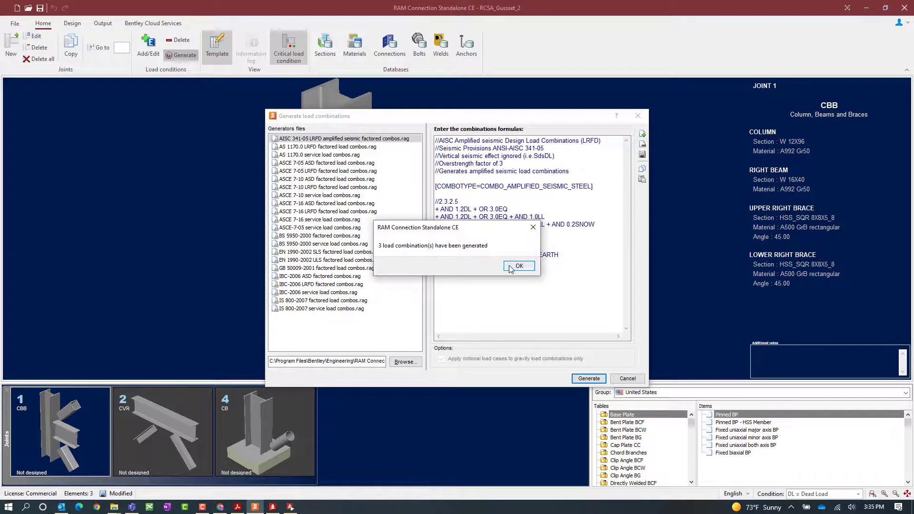
click(508, 268)
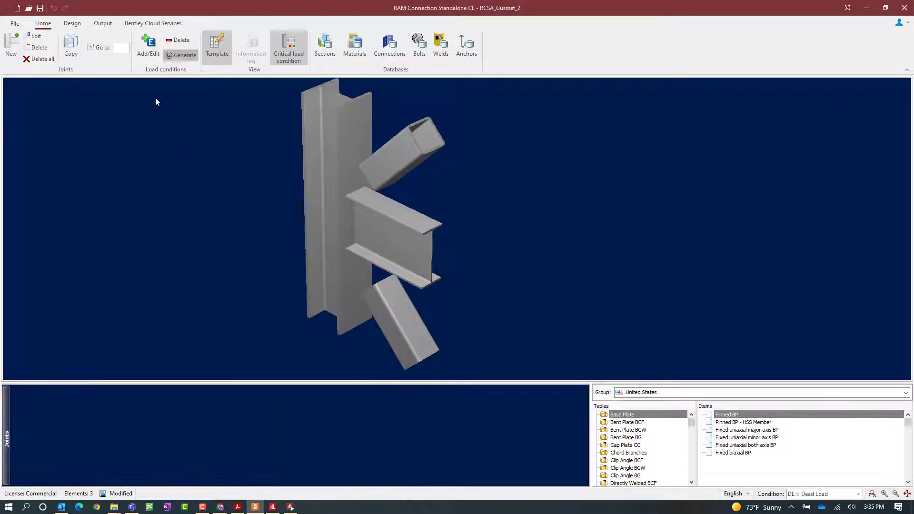
Step: Review the generated combinations in the load conditions, checking the seismic factor and type of combination AS1
click(147, 46)
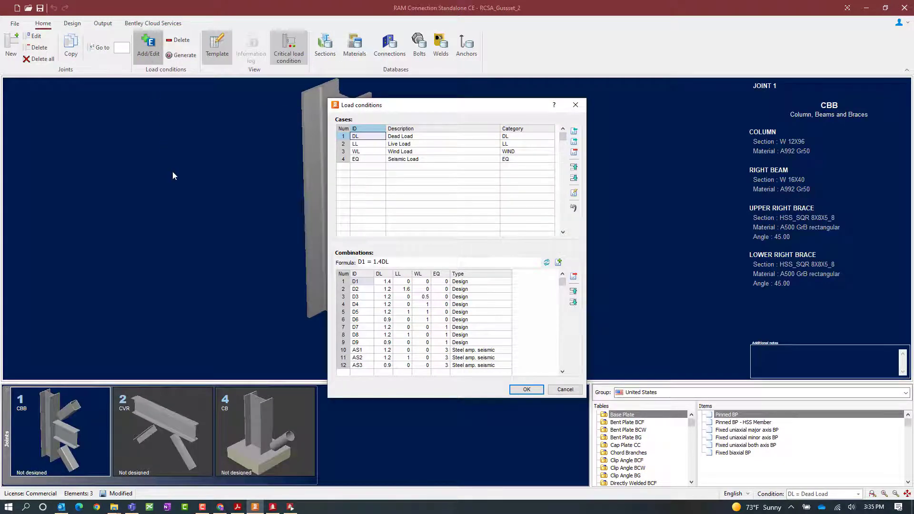
key(Tab)
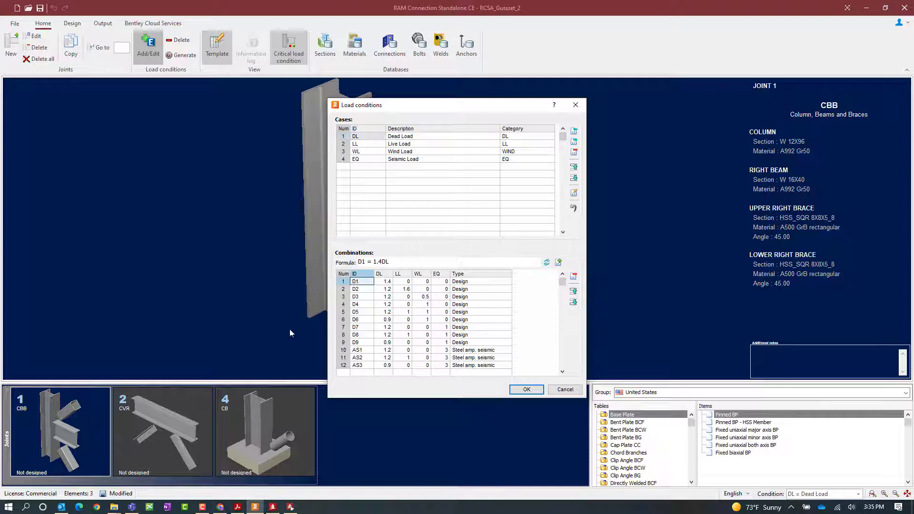
click(444, 350)
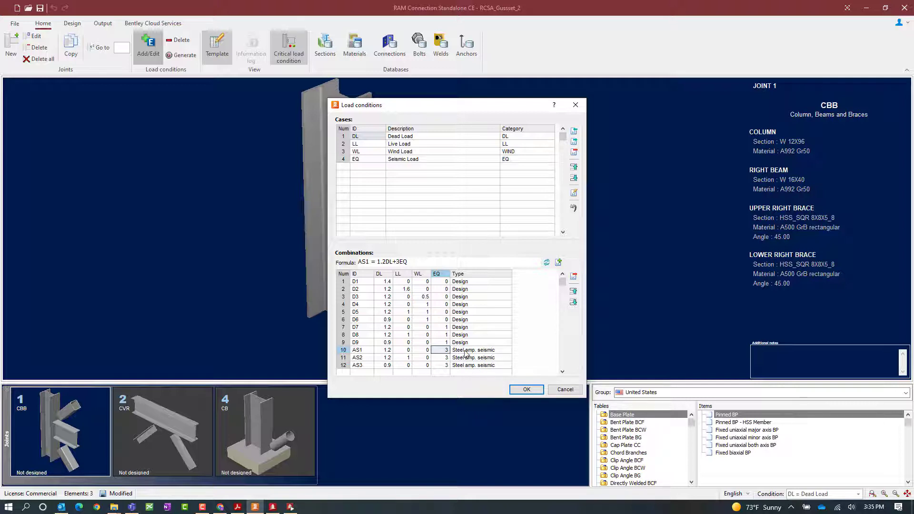
click(526, 389)
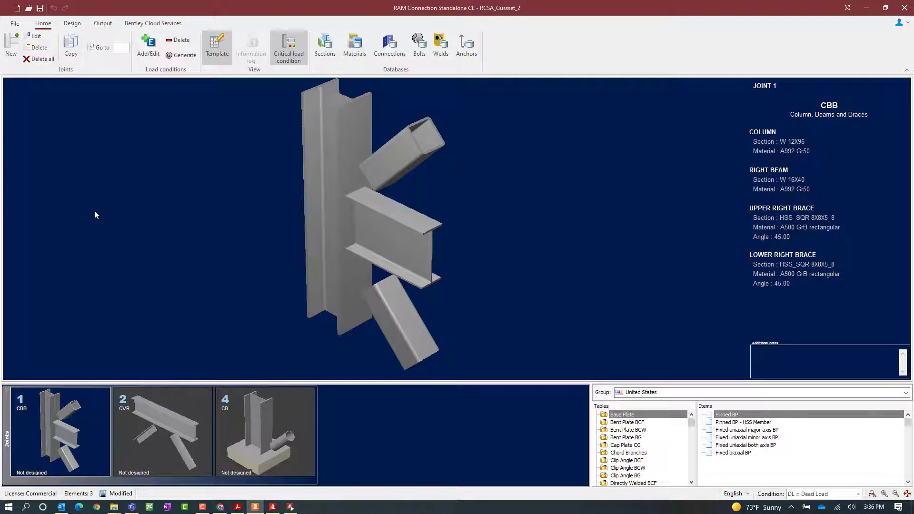
Step: Edit Joint 1 and choose OCBF as its braced frame system
click(36, 38)
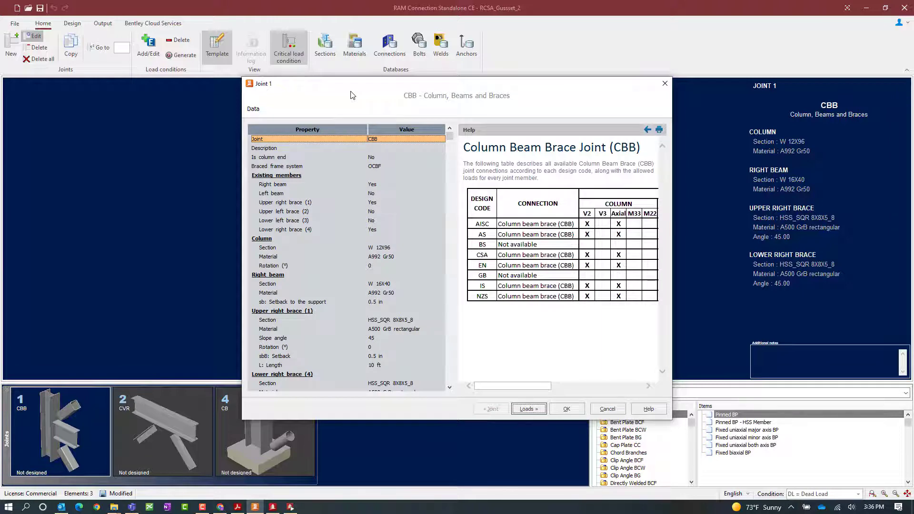
click(382, 165)
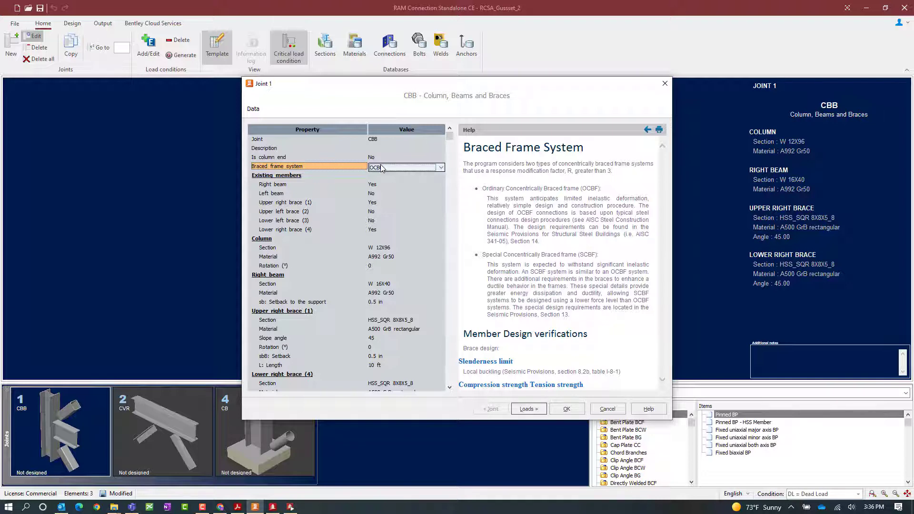
click(441, 169)
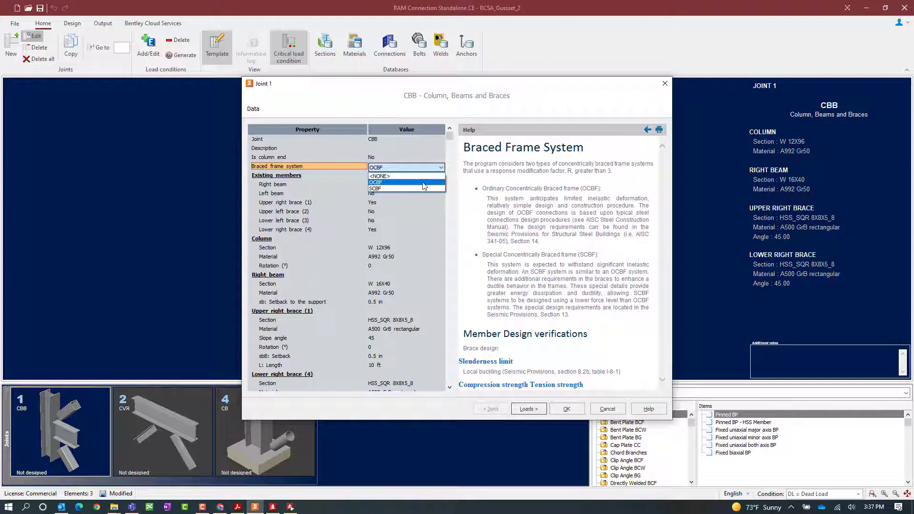
click(423, 182)
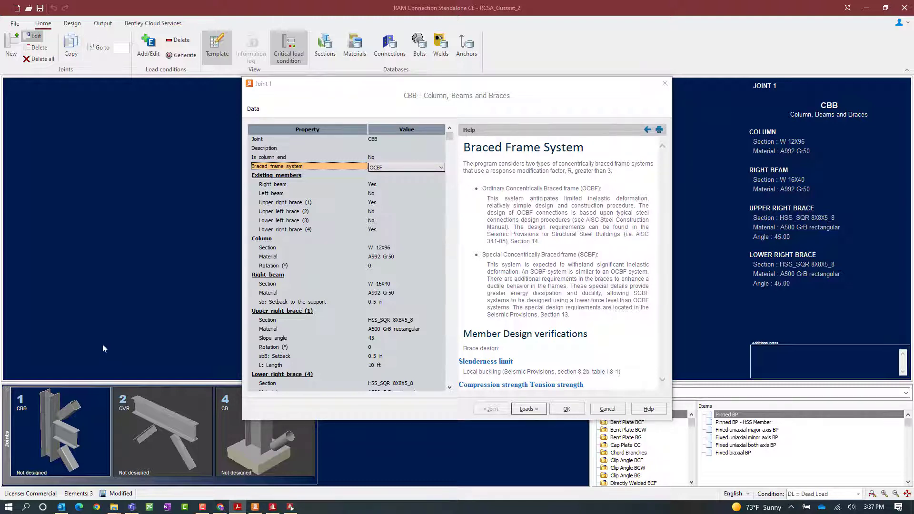
click(574, 409)
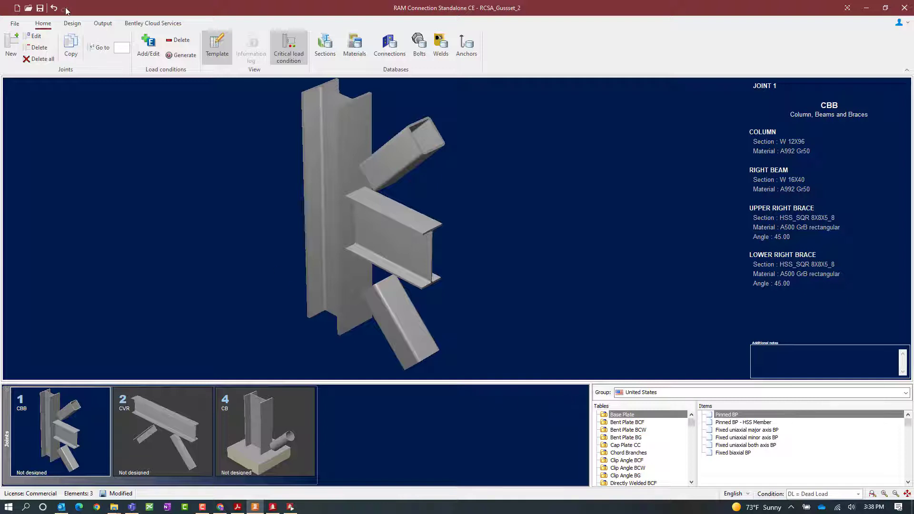
Step: Assign the CBB_DW_CBF smart gusset connection to Joint 1
click(68, 22)
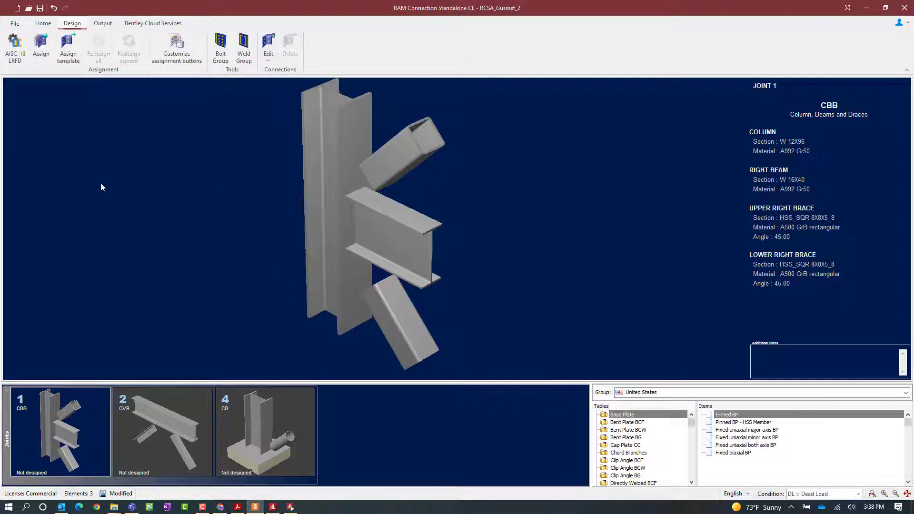
click(38, 56)
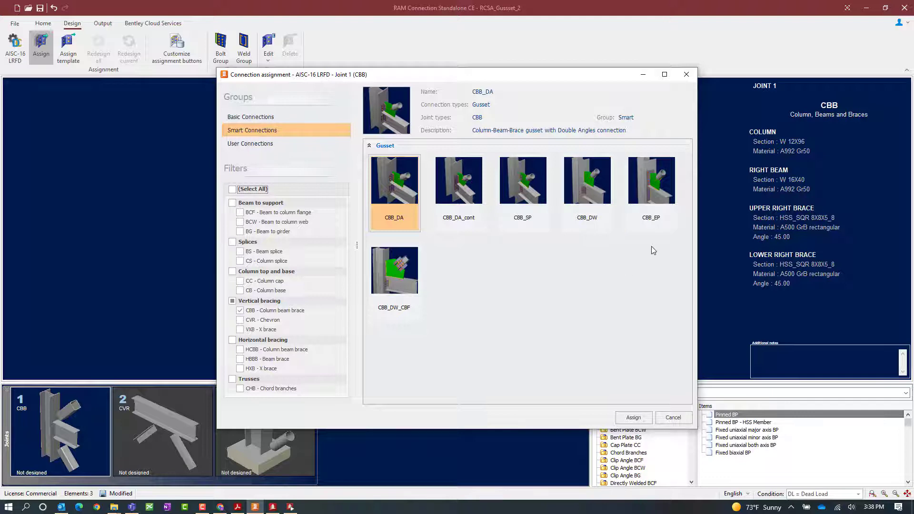
click(402, 286)
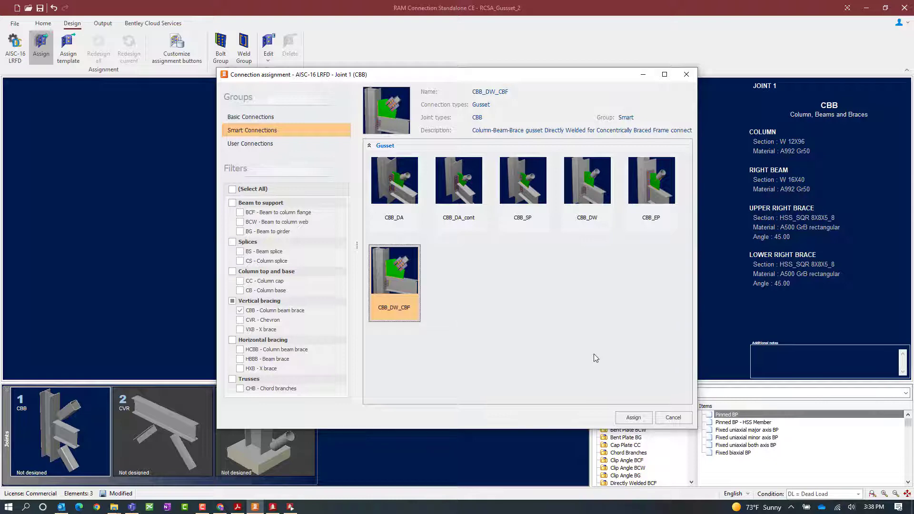
click(633, 417)
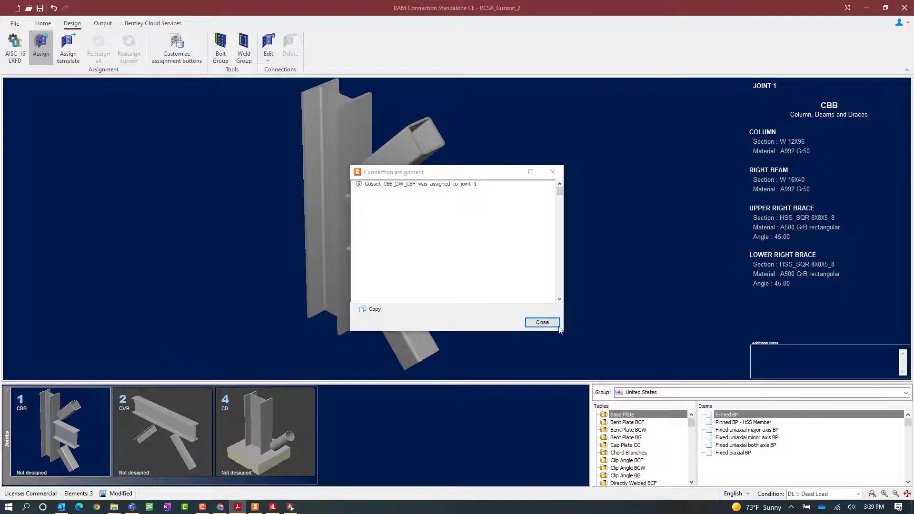
click(545, 322)
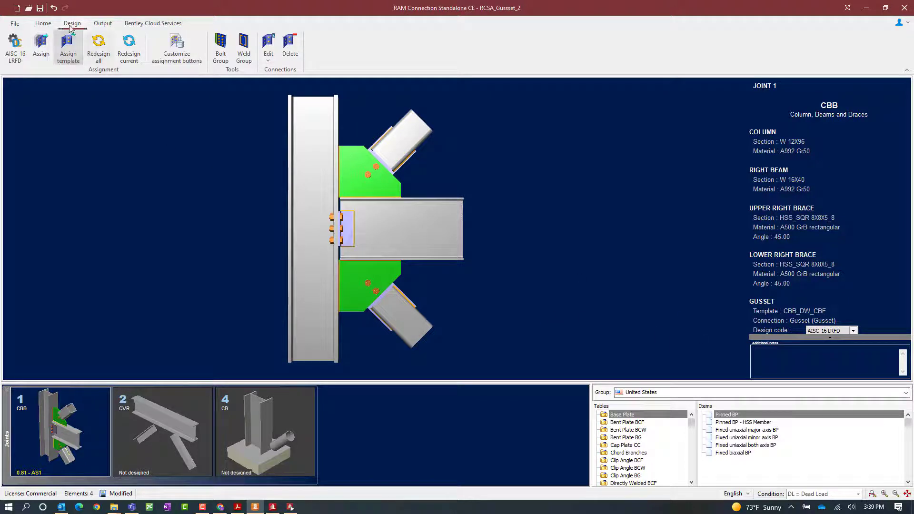
Step: Open Joint 1's gusset connection for editing
click(268, 52)
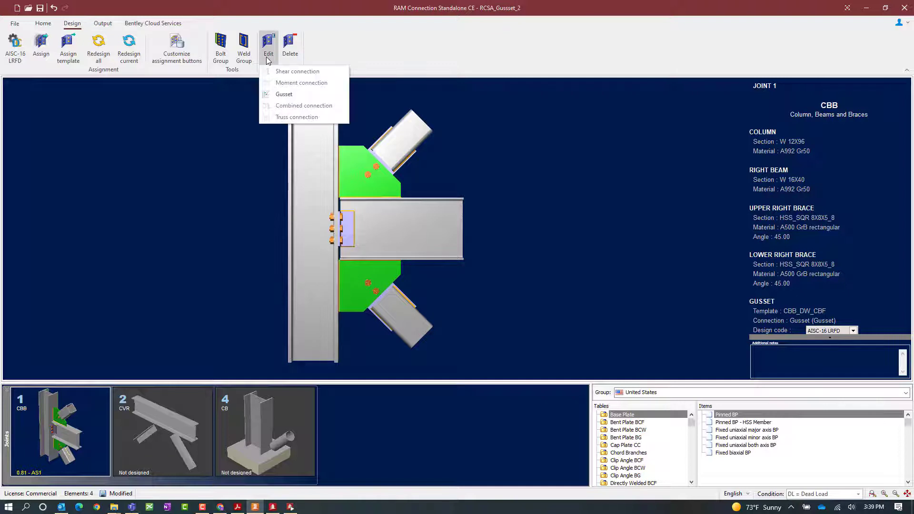
click(277, 95)
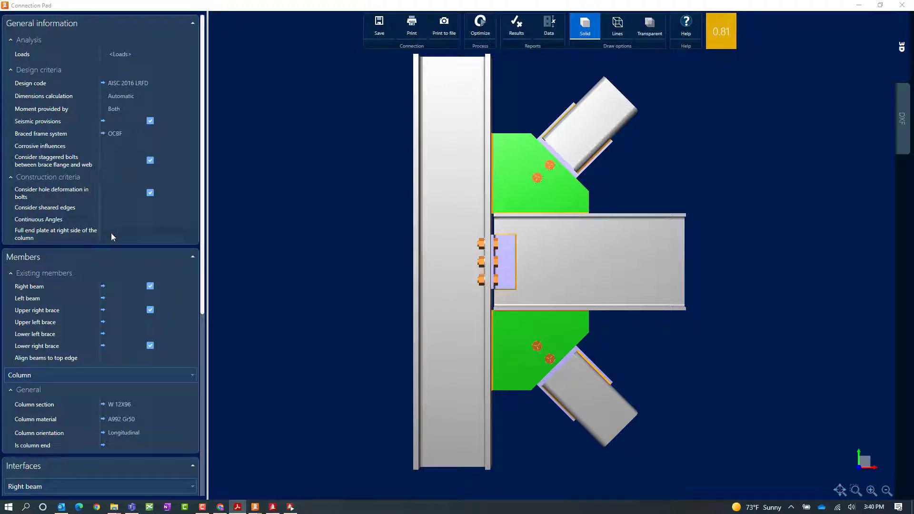
Step: Review the connection's parameters, open its results report, and examine the demands and the geometric considerations for the top right brace interface
scroll(187, 285, down, 8)
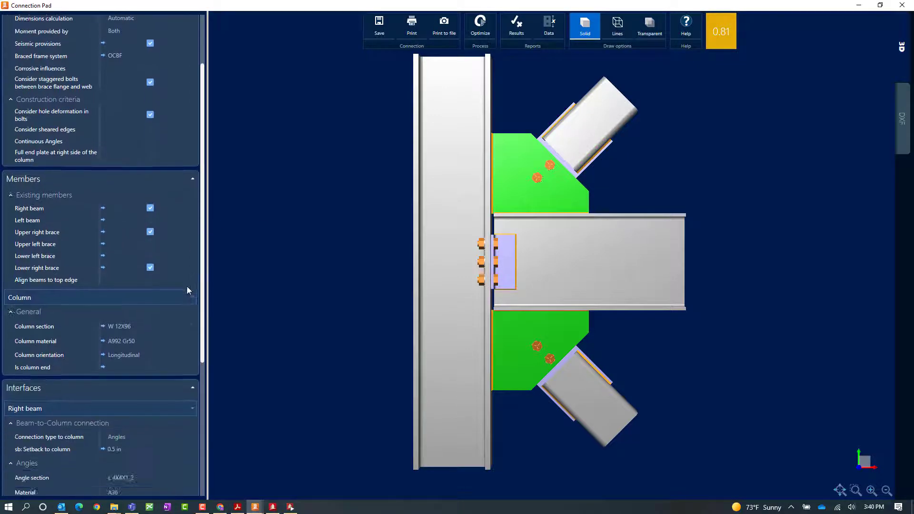
scroll(197, 371, down, 4)
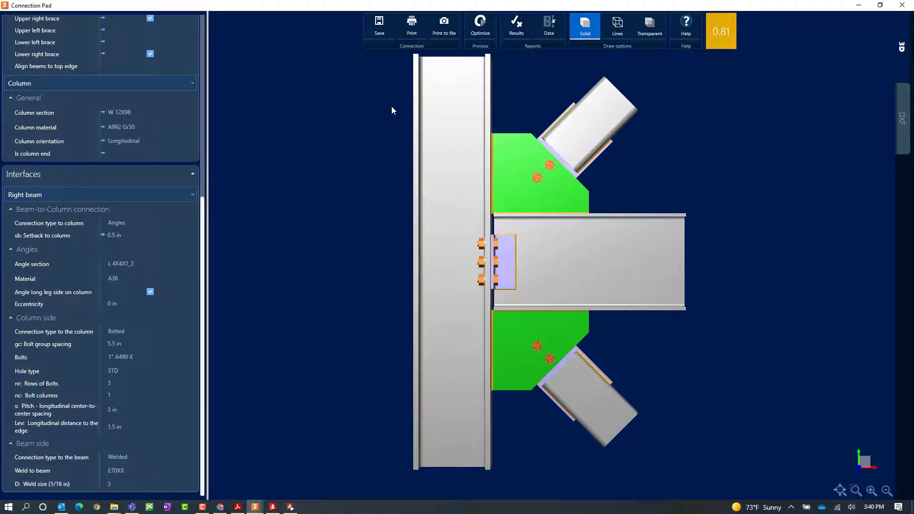
click(512, 27)
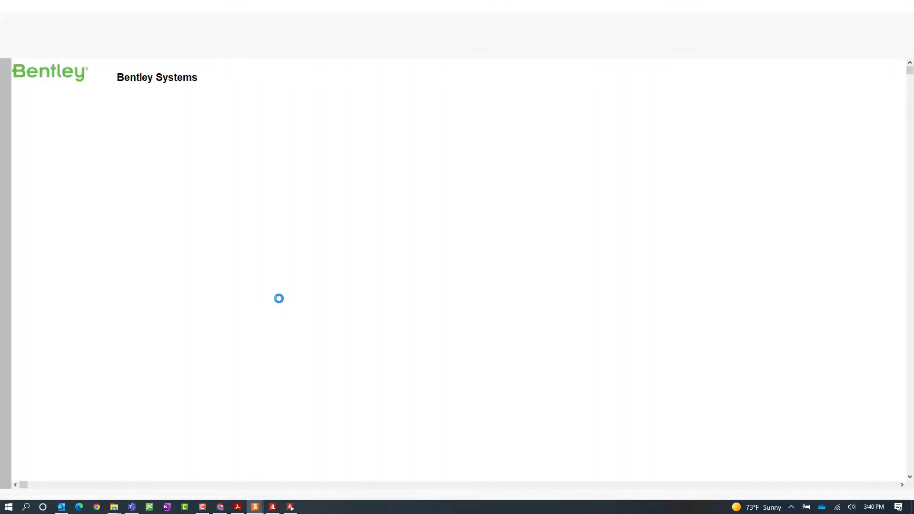
scroll(288, 296, down, 1)
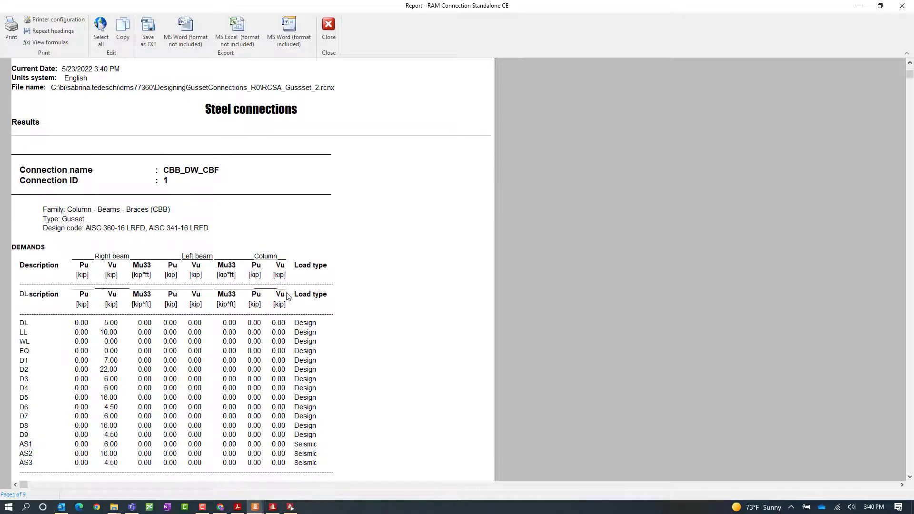
scroll(288, 296, down, 6)
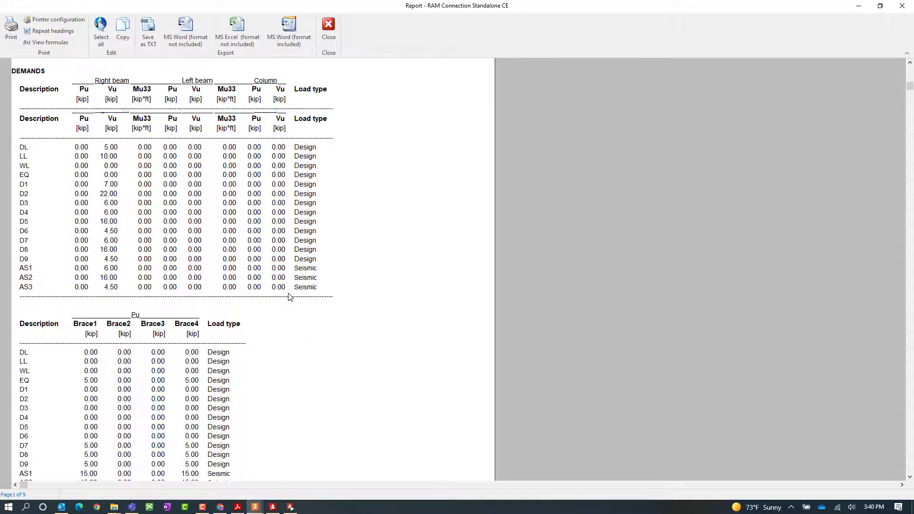
scroll(288, 296, down, 5)
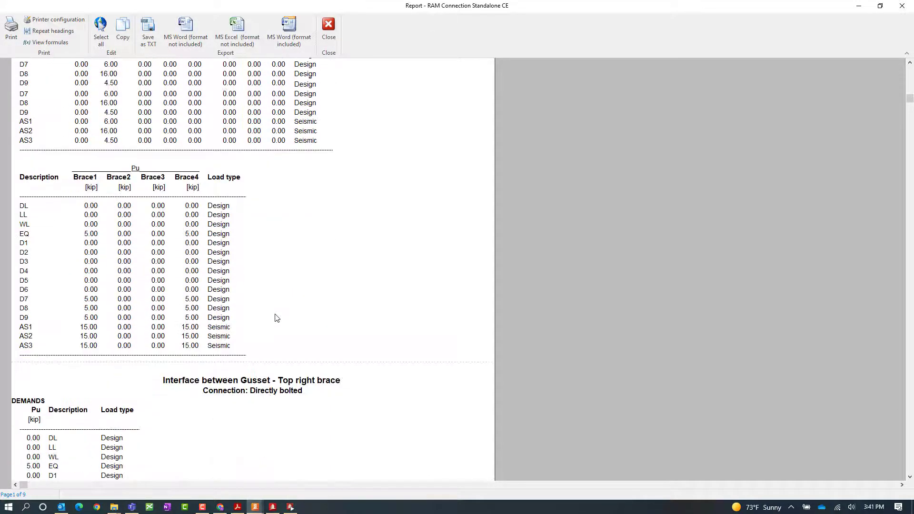
scroll(277, 318, down, 12)
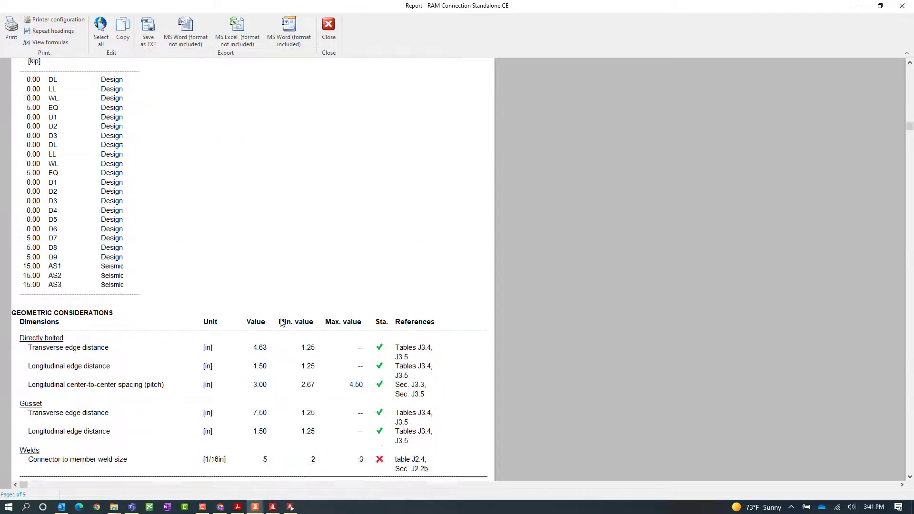
scroll(281, 322, down, 3)
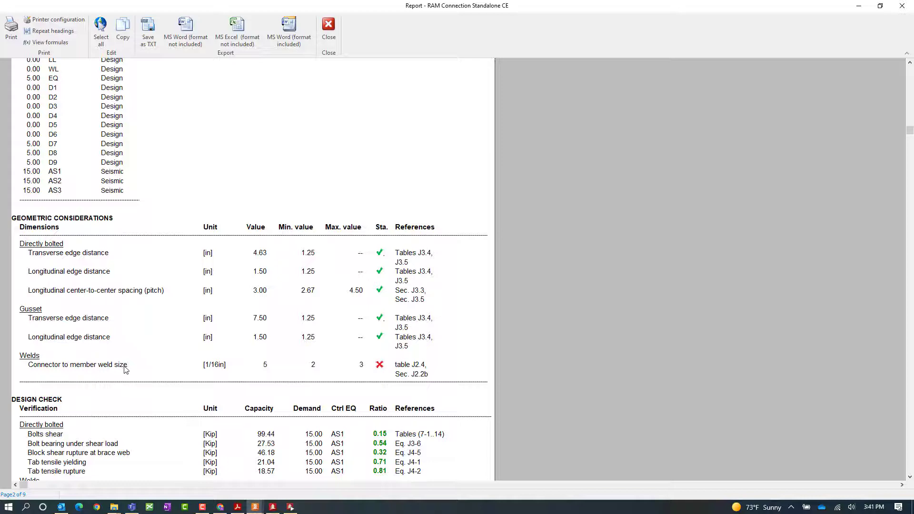
Step: Examine the design checks for the top right brace, the gusset, and the upper right gusset's beam and column interfaces
scroll(127, 370, down, 10)
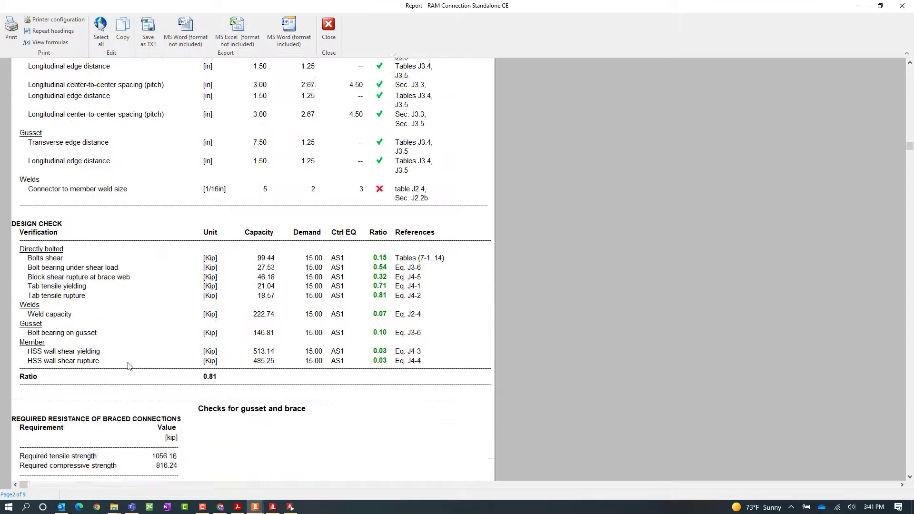
scroll(134, 364, down, 10)
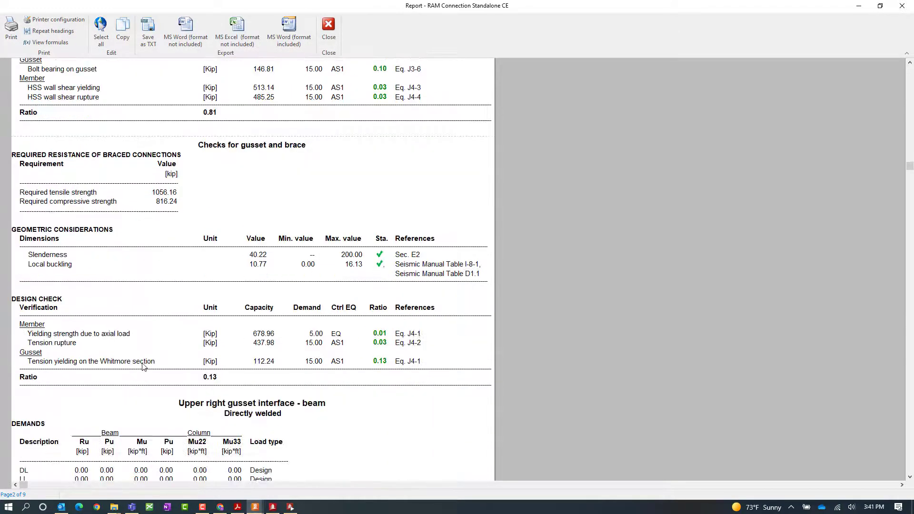
scroll(144, 367, down, 7)
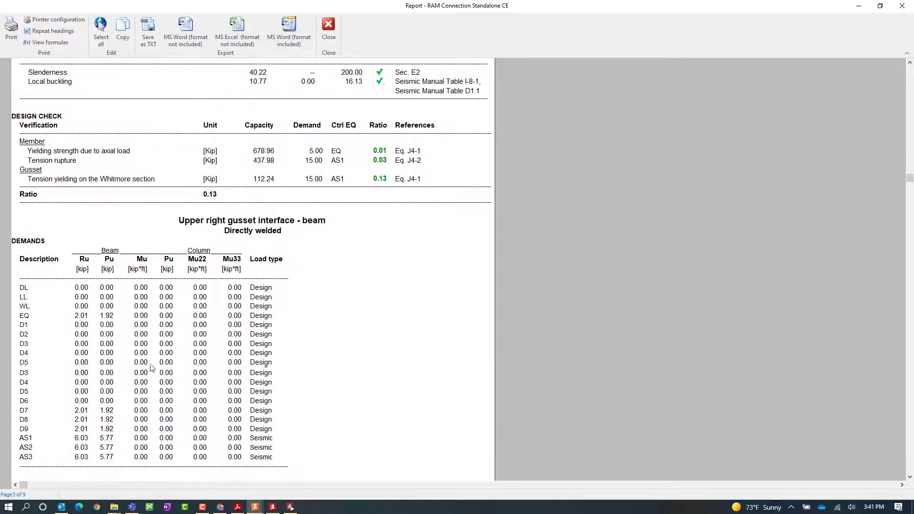
scroll(153, 370, down, 7)
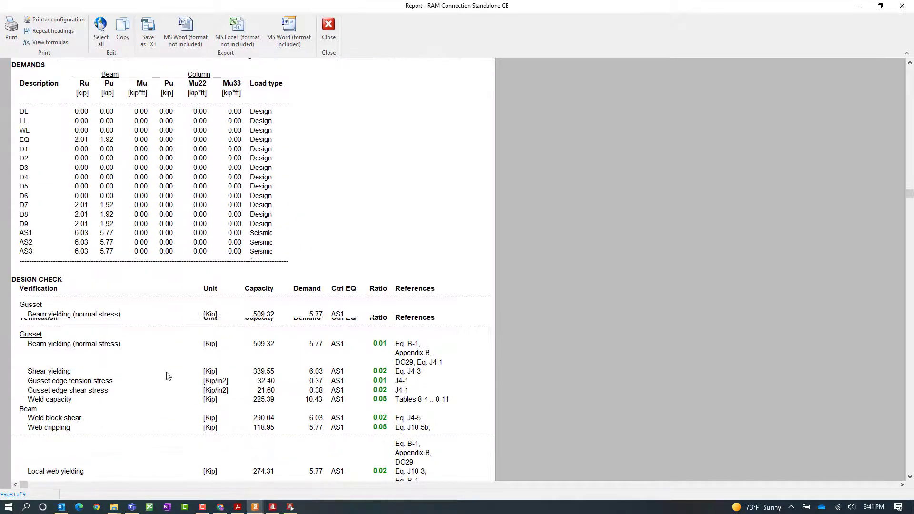
scroll(169, 376, down, 6)
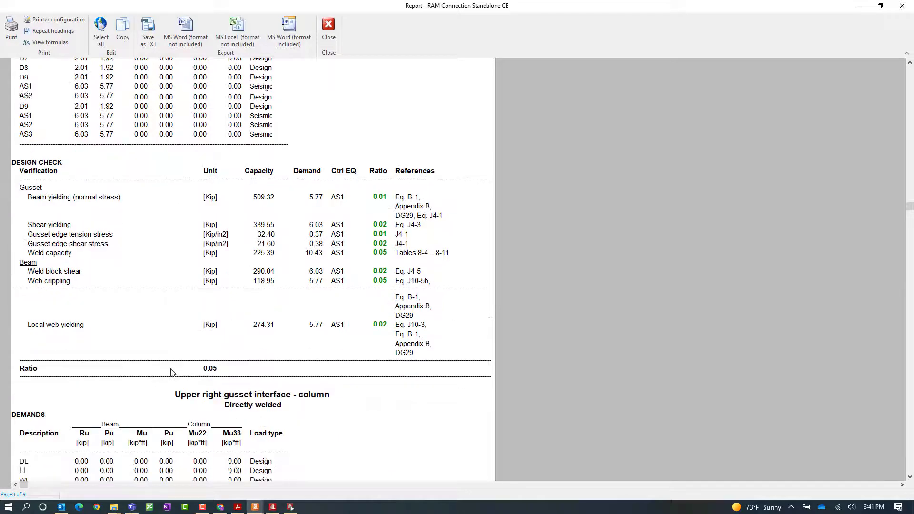
scroll(167, 378, down, 5)
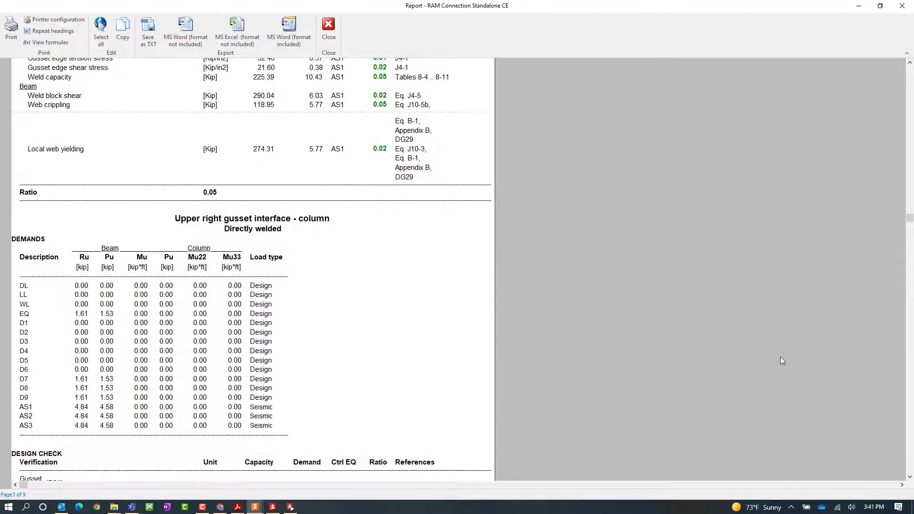
Step: Examine the report's checks for the bottom right brace and lower right gusset interfaces, and close the report
click(911, 341)
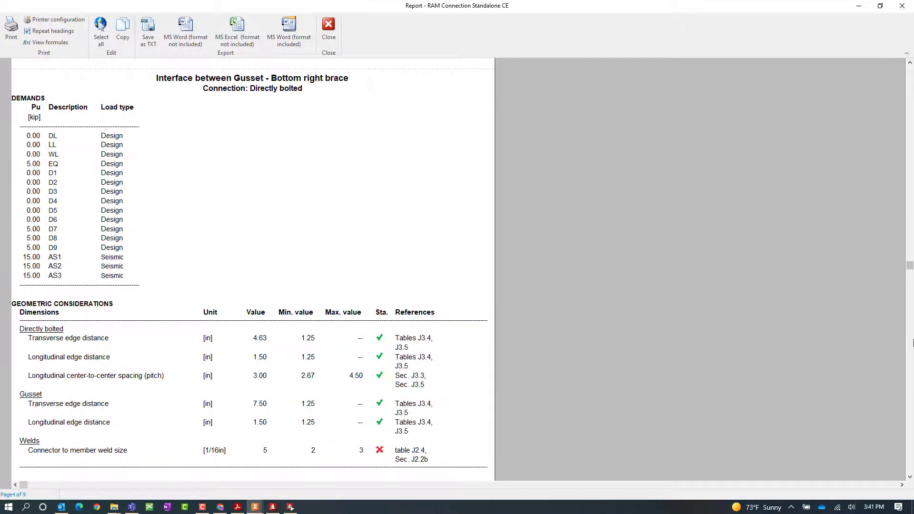
click(912, 341)
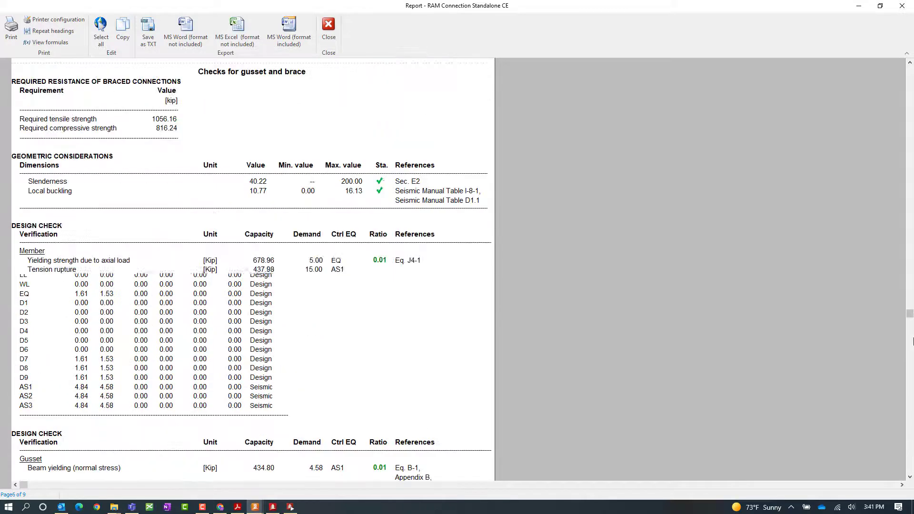
click(912, 341)
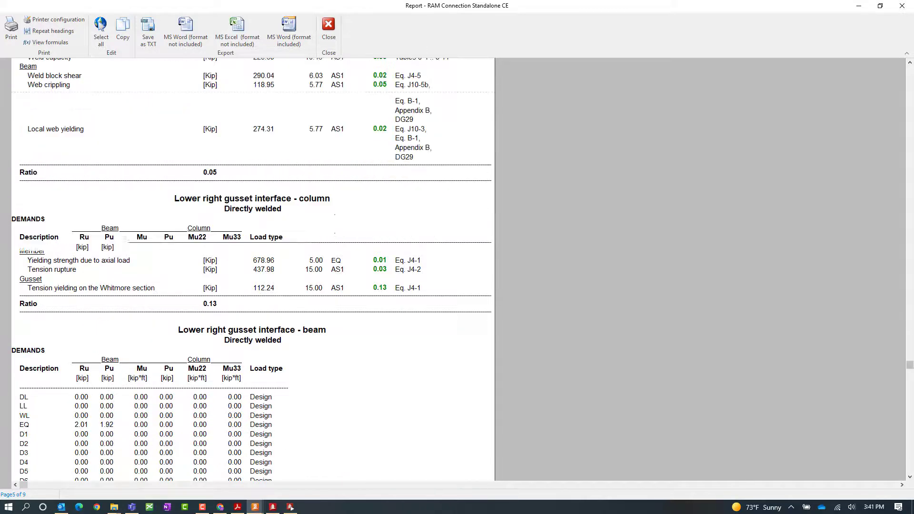
click(912, 342)
click(912, 351)
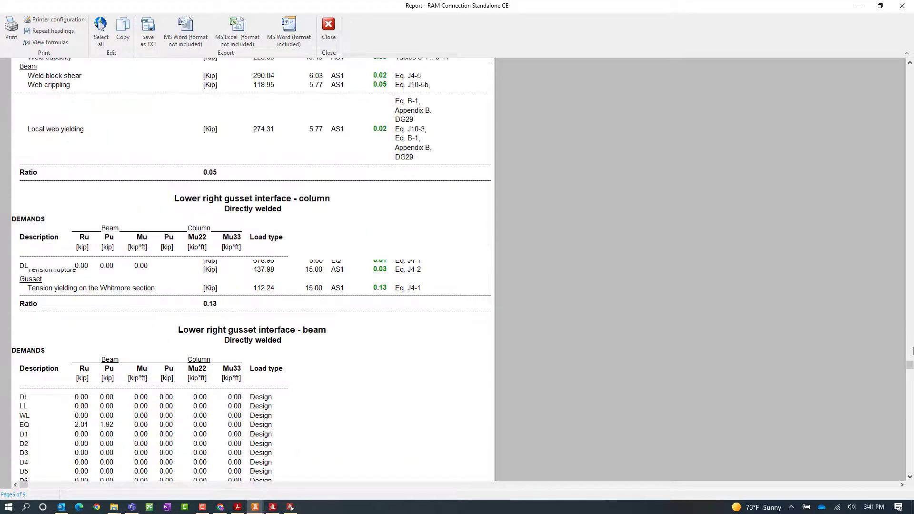
click(912, 351)
click(912, 351)
click(912, 350)
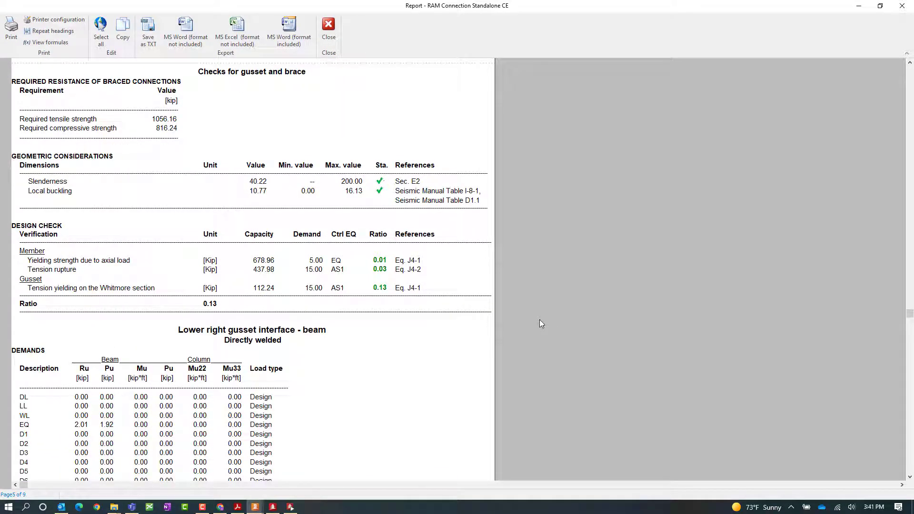
click(328, 38)
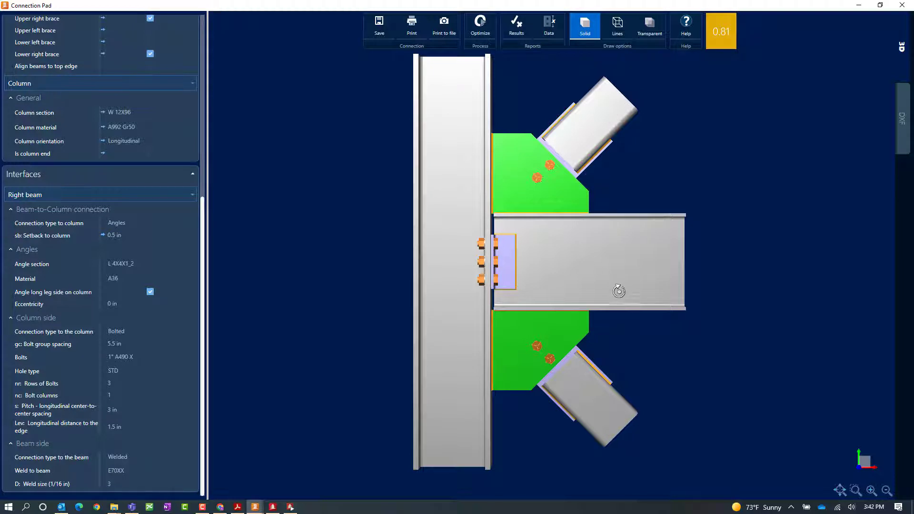
Step: Change the upper right brace's gusset-to-brace connection type to Welded
drag(618, 291, 595, 326)
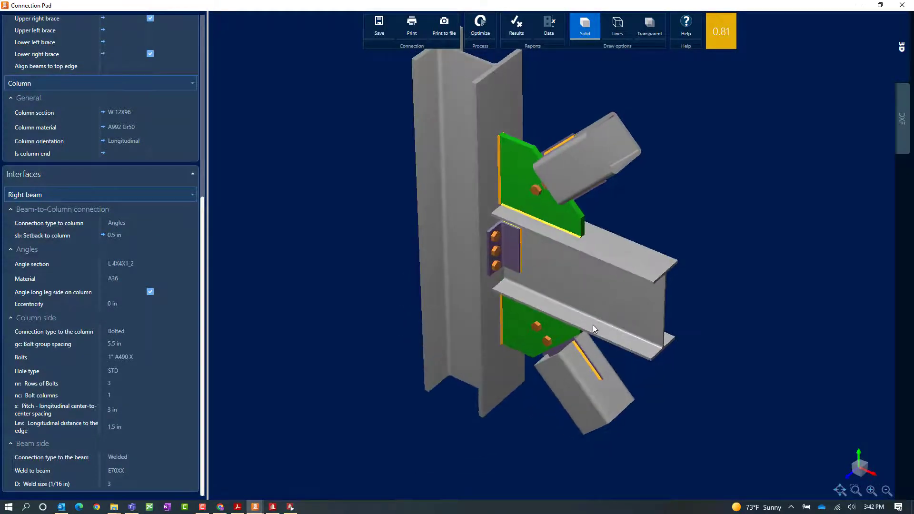
drag(558, 284, 569, 258)
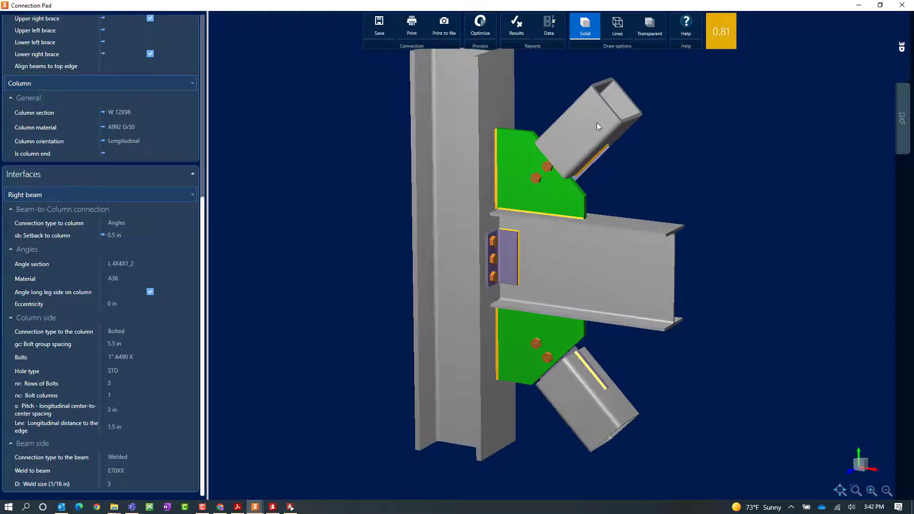
drag(635, 173, 496, 181)
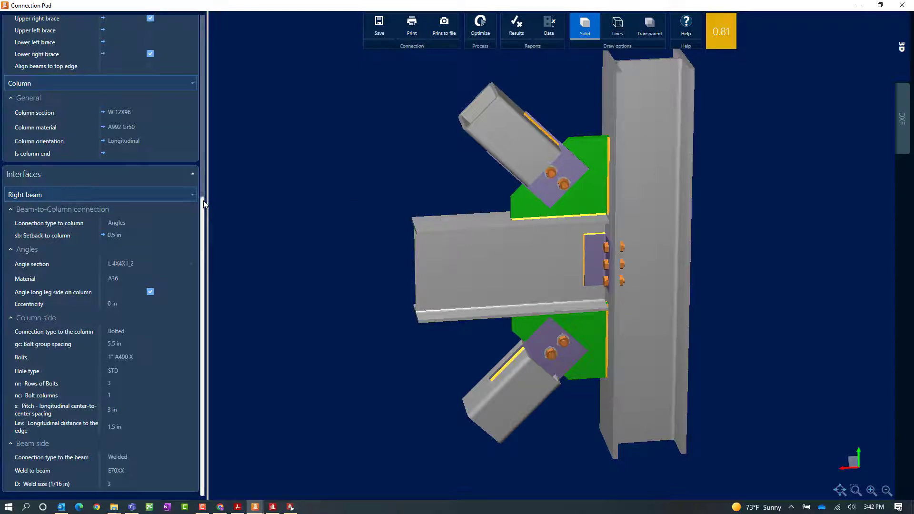
click(179, 196)
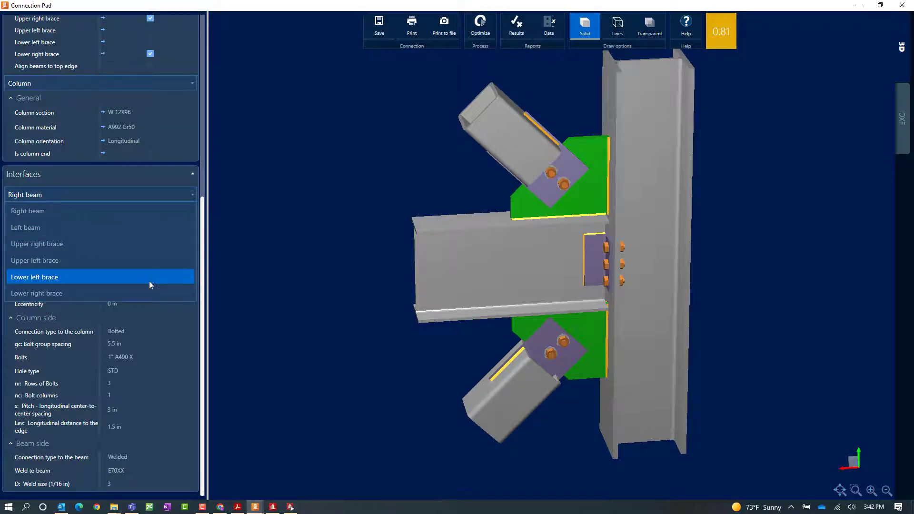
click(303, 285)
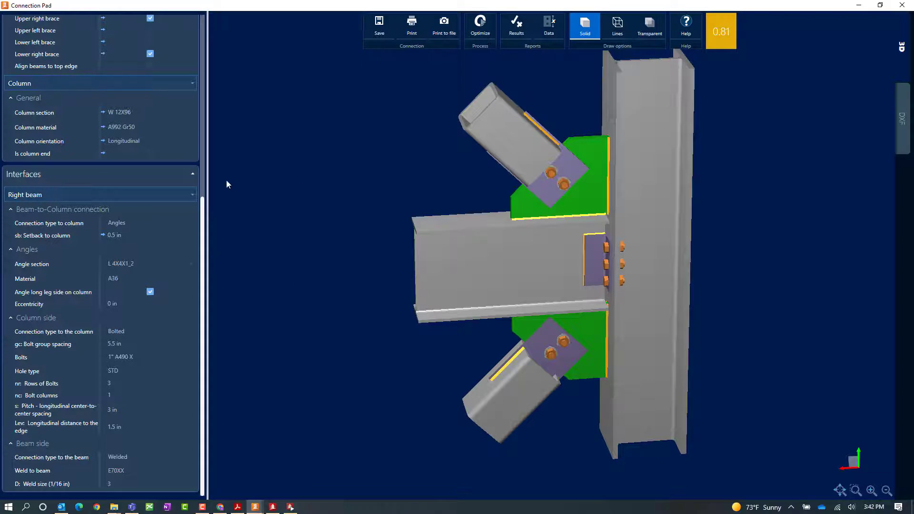
click(169, 194)
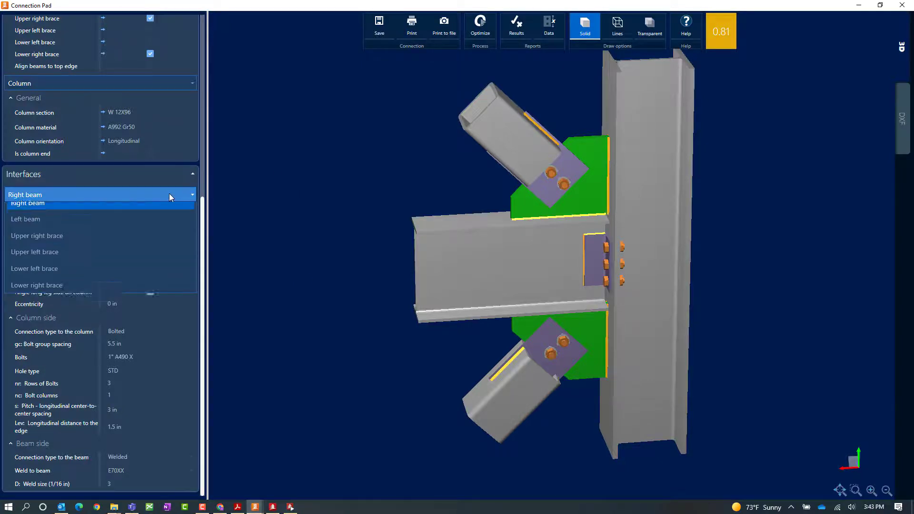
click(26, 243)
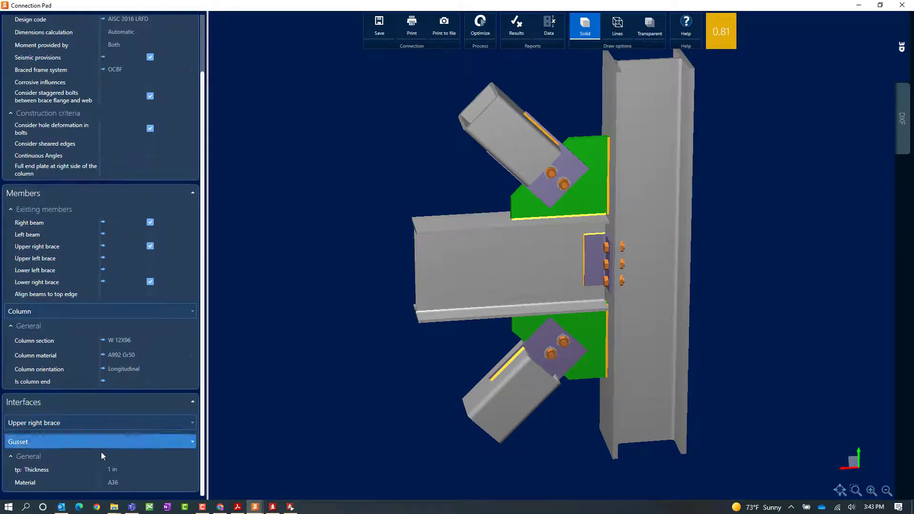
click(78, 444)
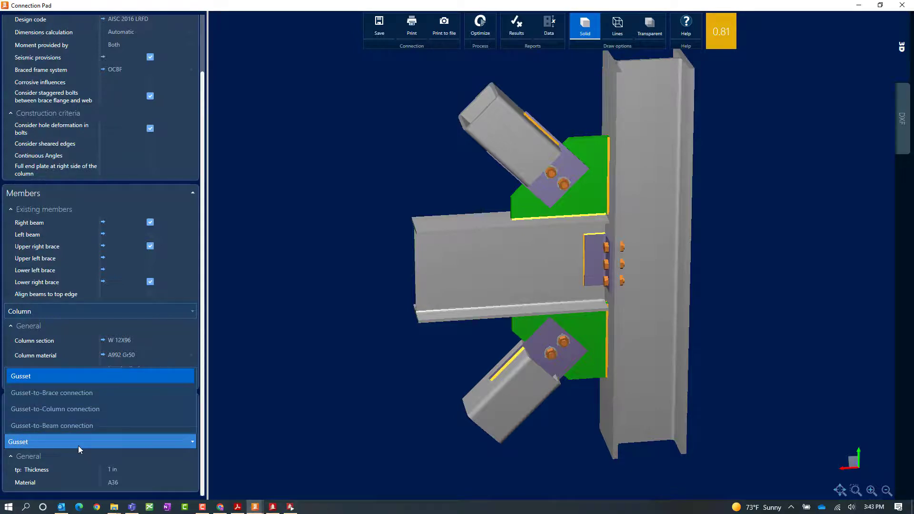
key(Return)
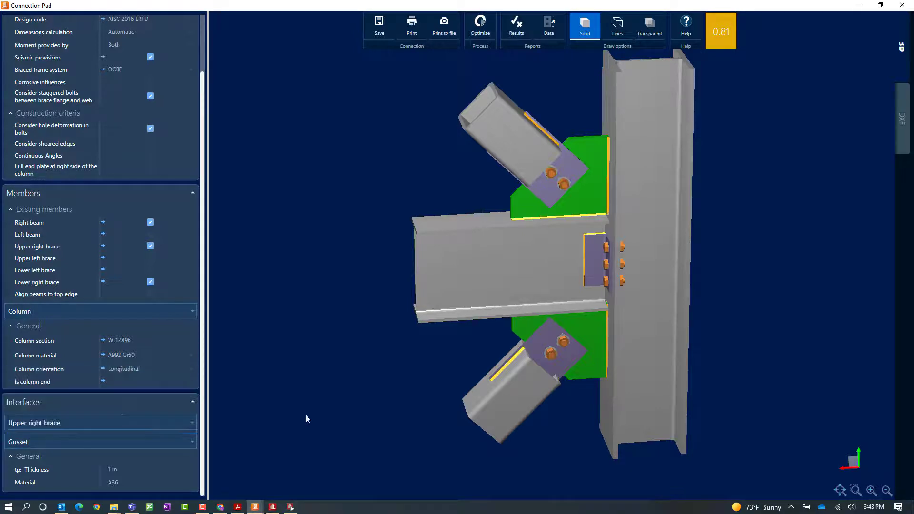
scroll(204, 408, down, 6)
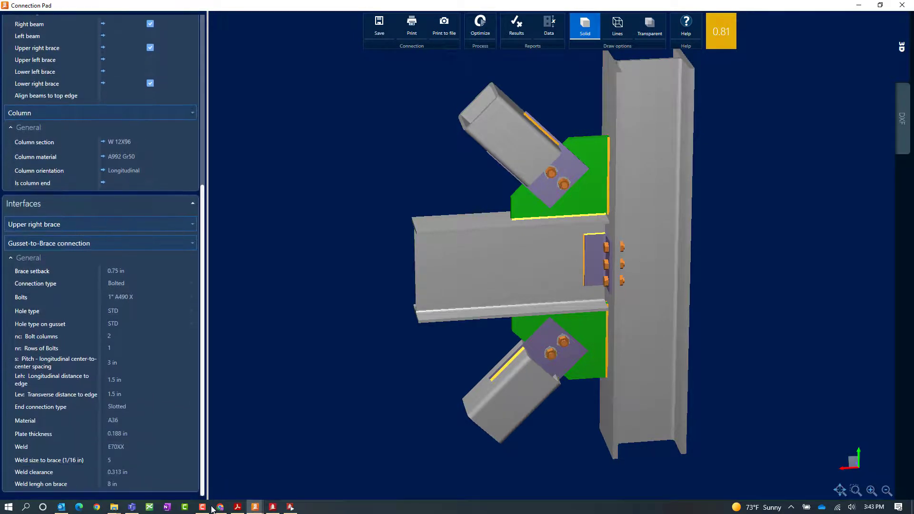
click(140, 286)
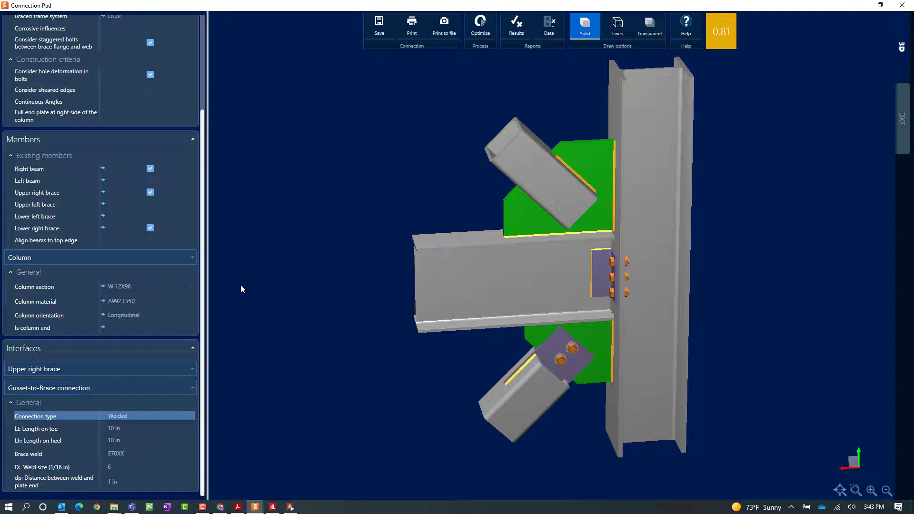
Step: Change the lower right brace's gusset-to-brace connection type to Welded
click(46, 370)
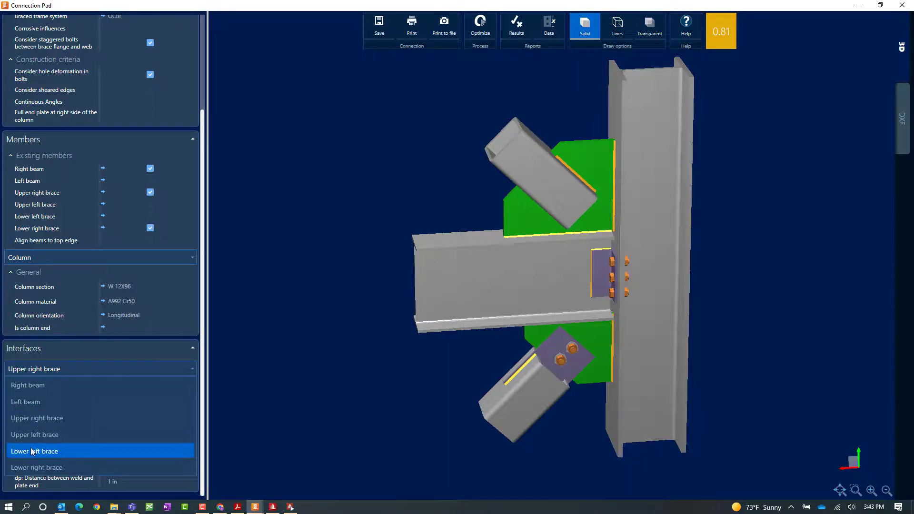
click(29, 467)
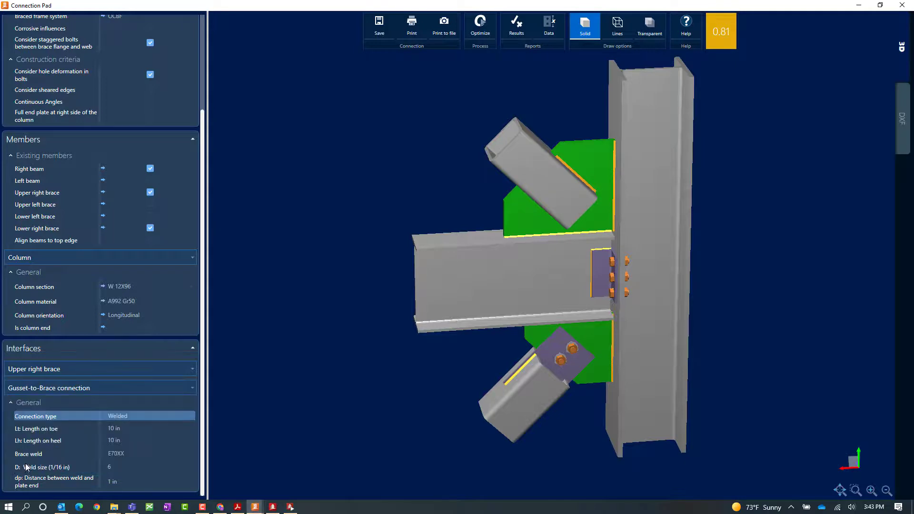
click(39, 444)
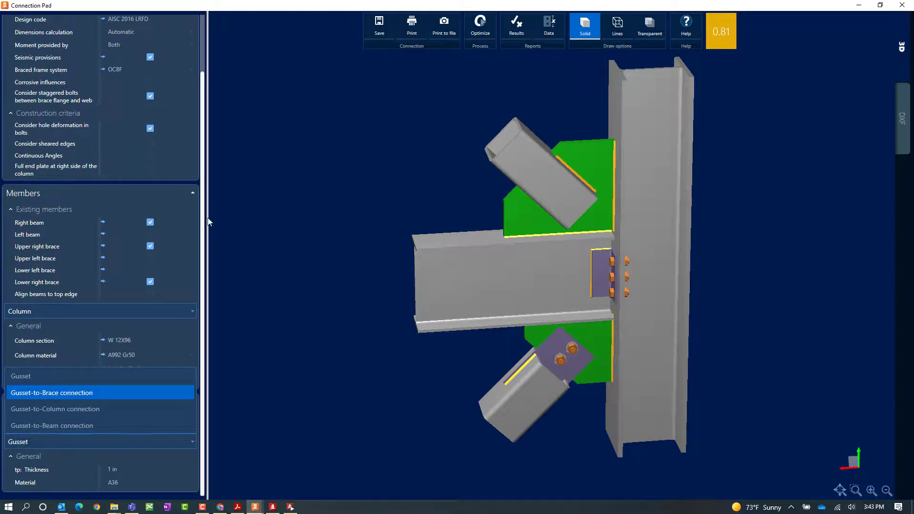
key(Return)
drag(203, 223, 202, 352)
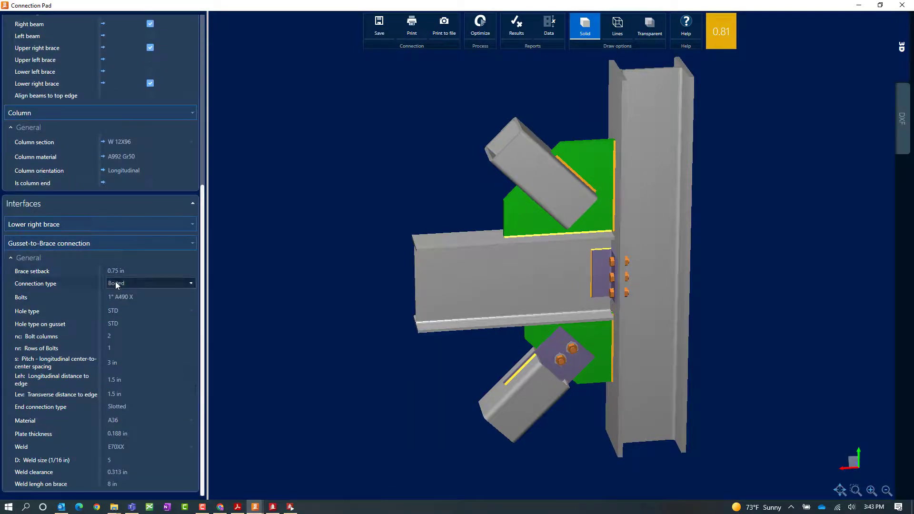
click(116, 282)
click(119, 305)
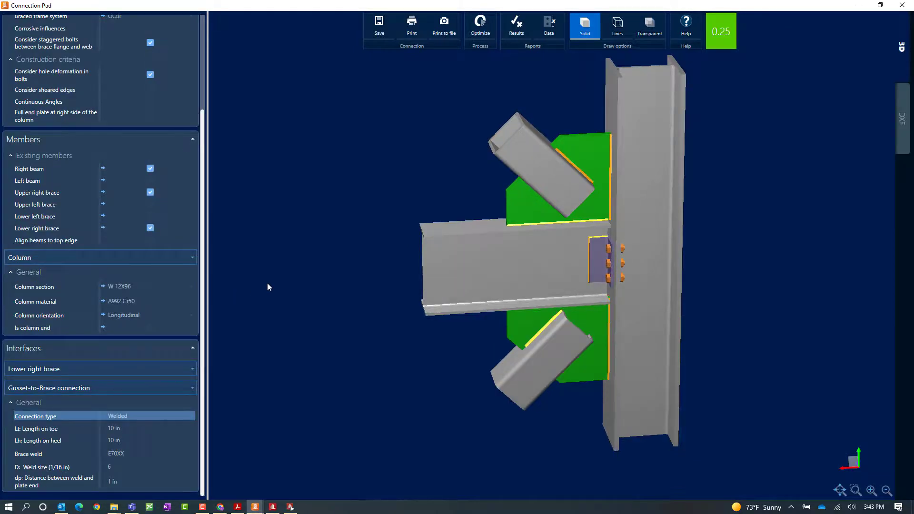
Step: Inspect the welded brace connections, close the connection editor, and check Joint 1's updated model and design status
drag(274, 229, 525, 207)
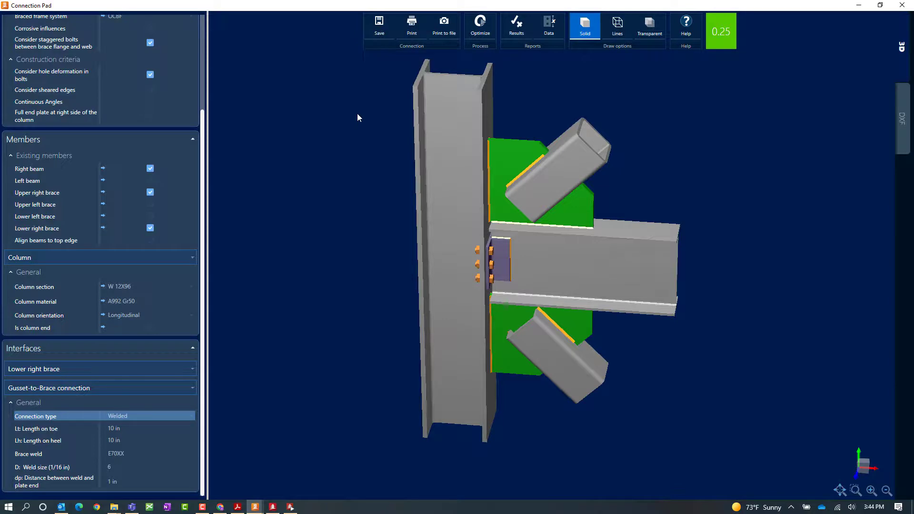
click(906, 8)
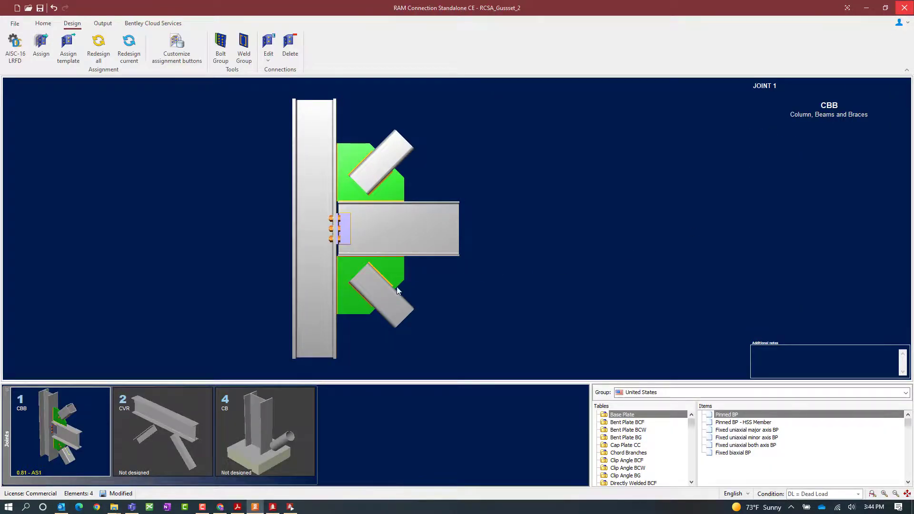
drag(464, 248, 443, 204)
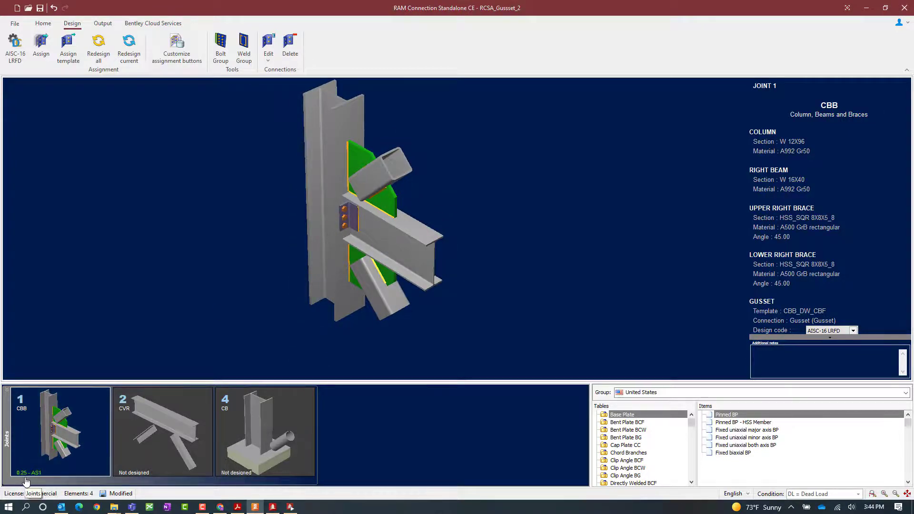
key(alt+Tab)
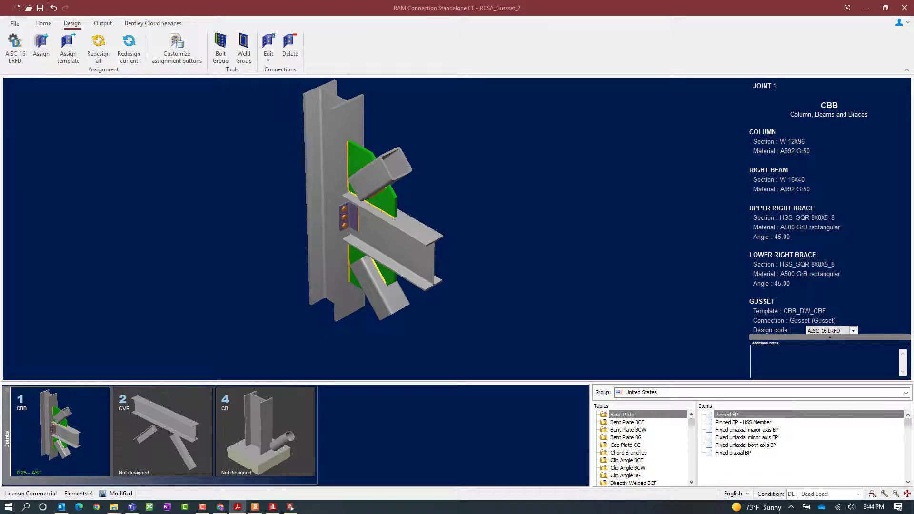